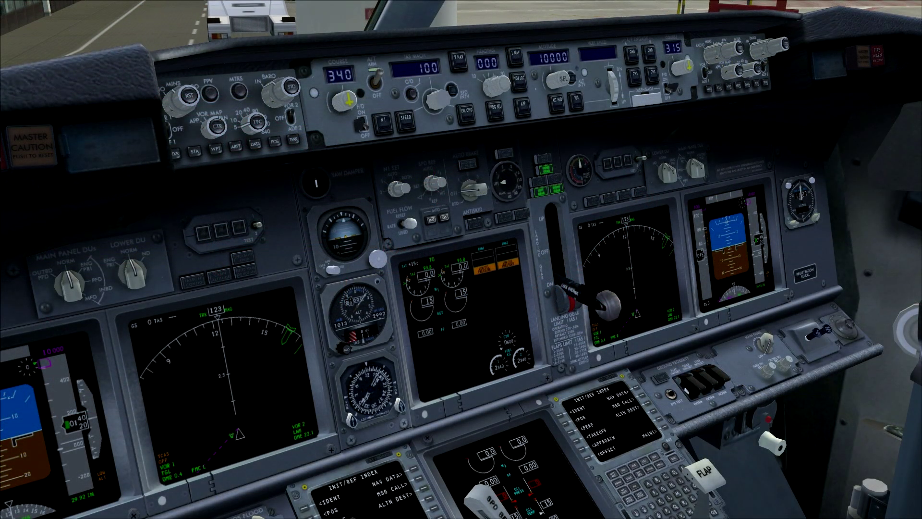
# - Bring up the enlarged CDU and review the aircraft identification page and the position initialization page
pyautogui.click(391, 492)
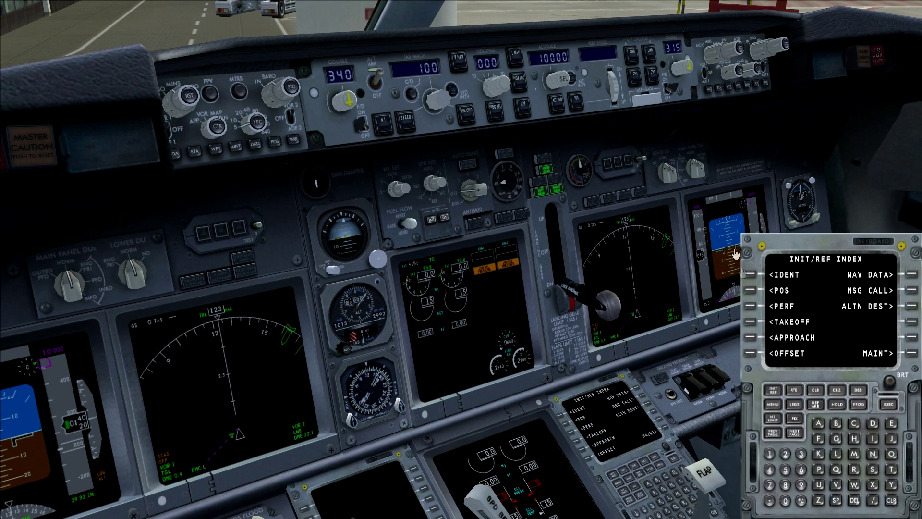
pyautogui.click(756, 276)
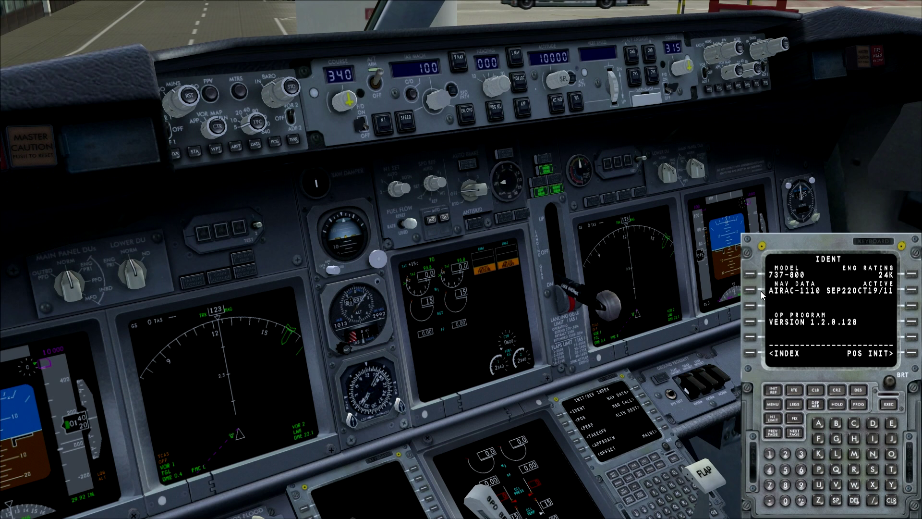
pyautogui.click(751, 354)
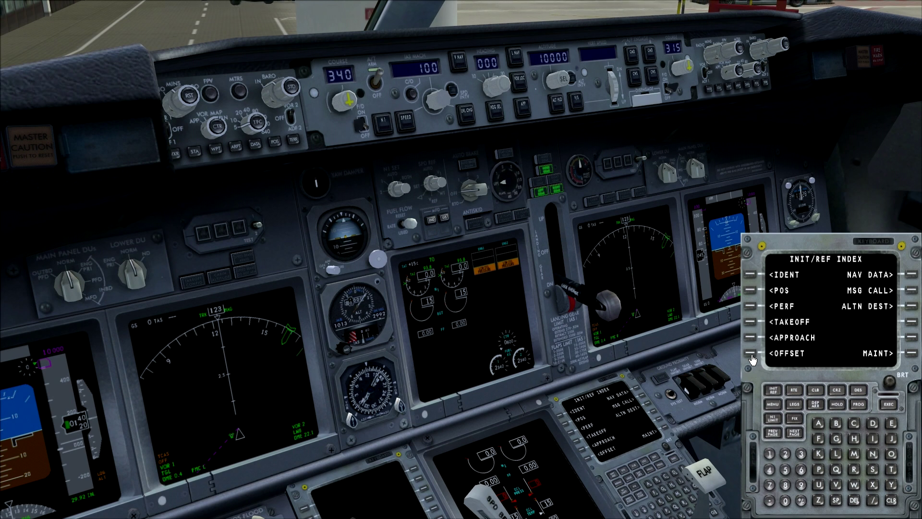
pyautogui.click(750, 292)
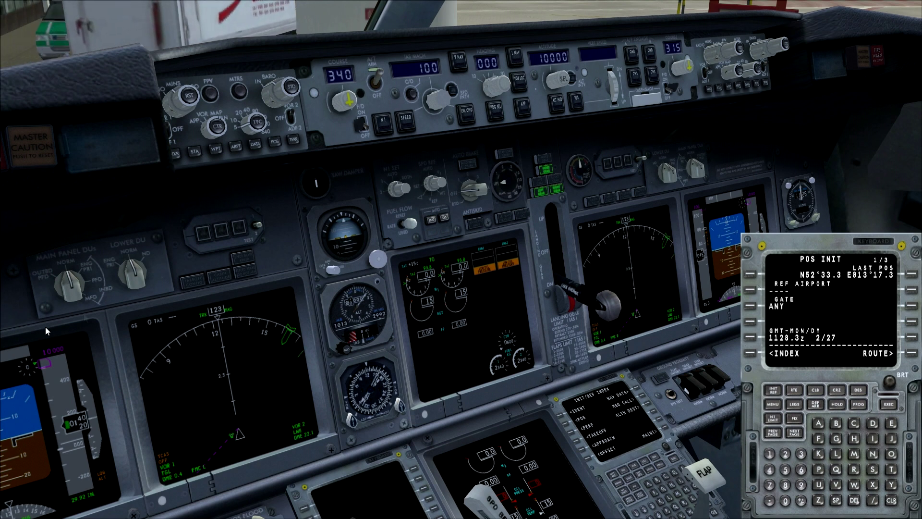
# - Set the gross weight to 60.8 on the PERF INIT page
pyautogui.click(750, 353)
pyautogui.click(751, 306)
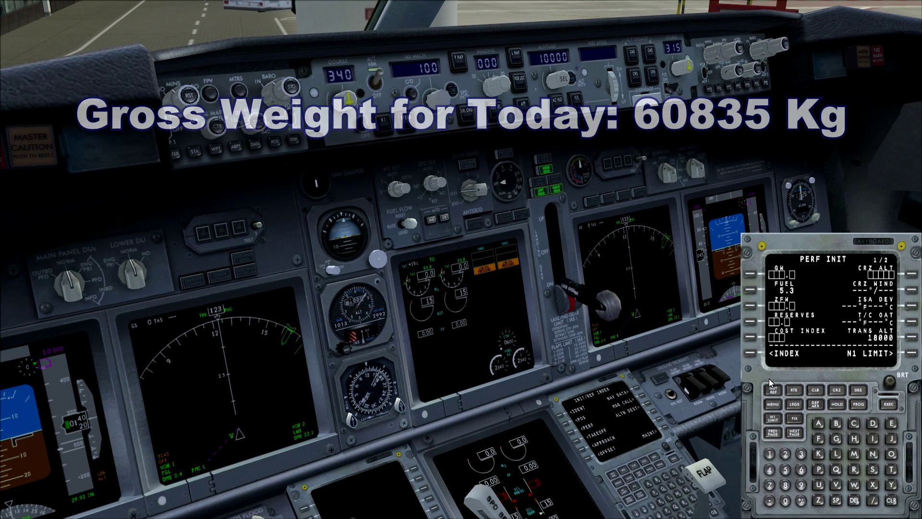
pyautogui.click(799, 473)
pyautogui.click(785, 500)
pyautogui.click(769, 500)
pyautogui.click(785, 485)
pyautogui.click(749, 281)
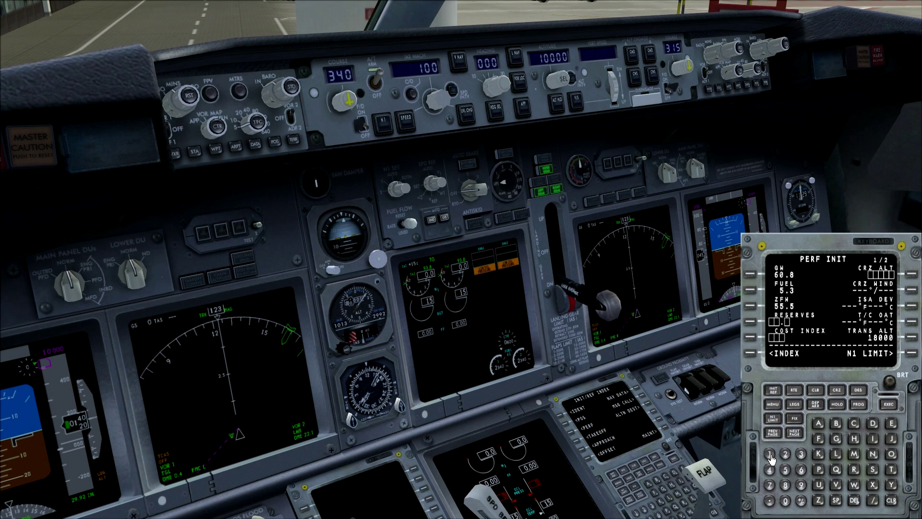
# - Set the fuel reserves to 1.0 and the cost index to 30 in the performance initialization
pyautogui.click(785, 500)
pyautogui.click(751, 323)
pyautogui.click(800, 455)
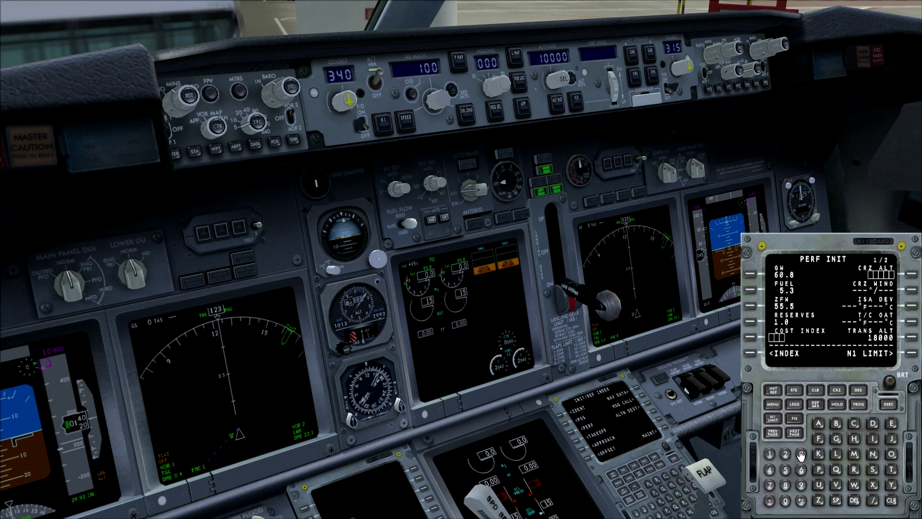
pyautogui.click(787, 500)
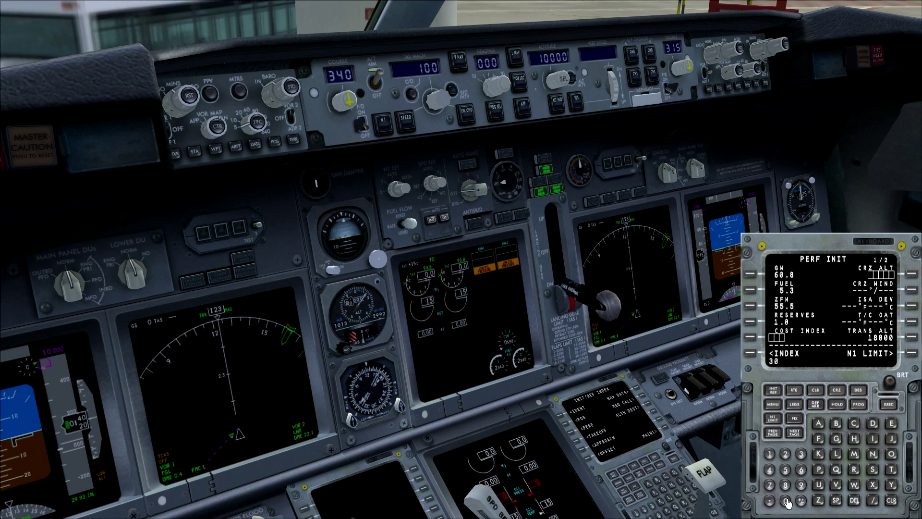
pyautogui.click(750, 337)
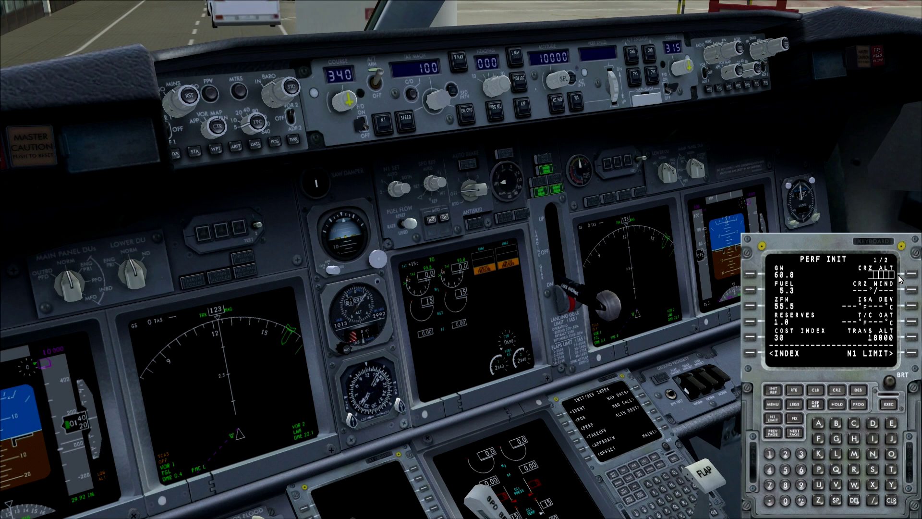
# - Set the cruise altitude to FL400 and the cruise wind to 245°/45
pyautogui.click(769, 469)
pyautogui.click(786, 500)
pyautogui.click(786, 501)
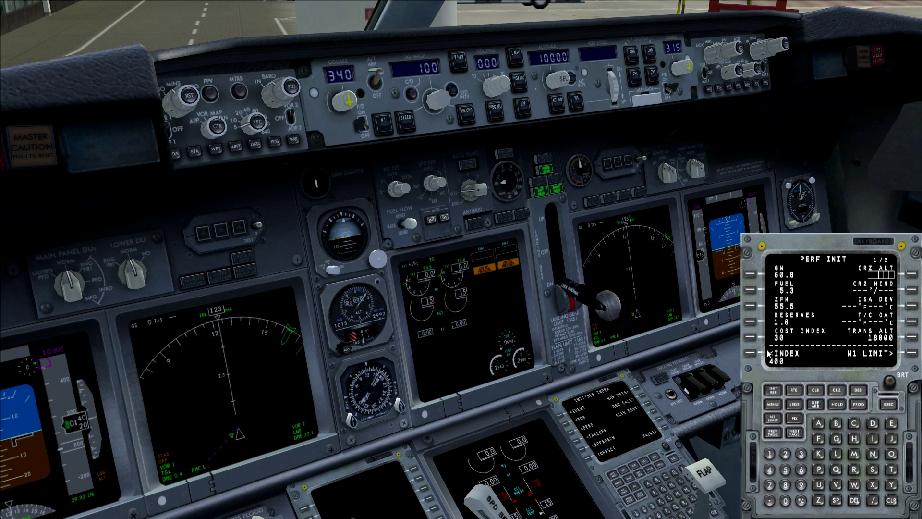
pyautogui.click(787, 500)
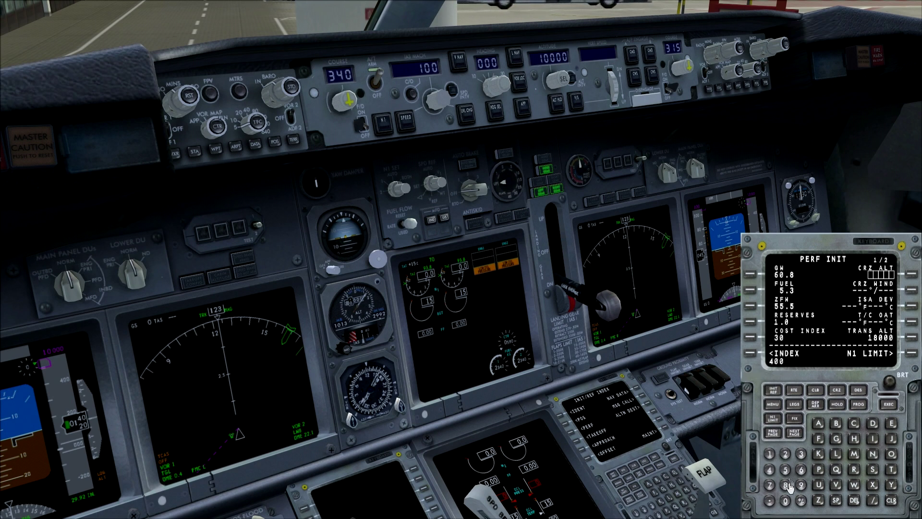
pyautogui.click(891, 500)
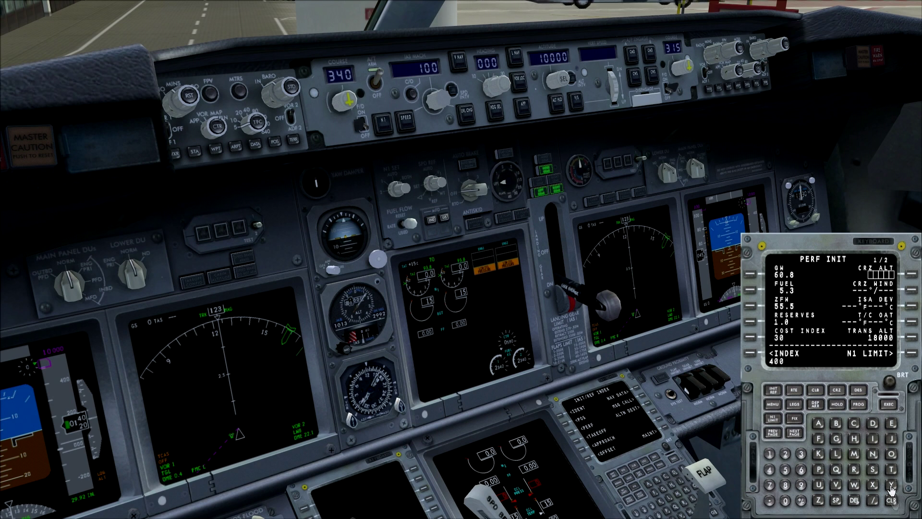
pyautogui.click(903, 275)
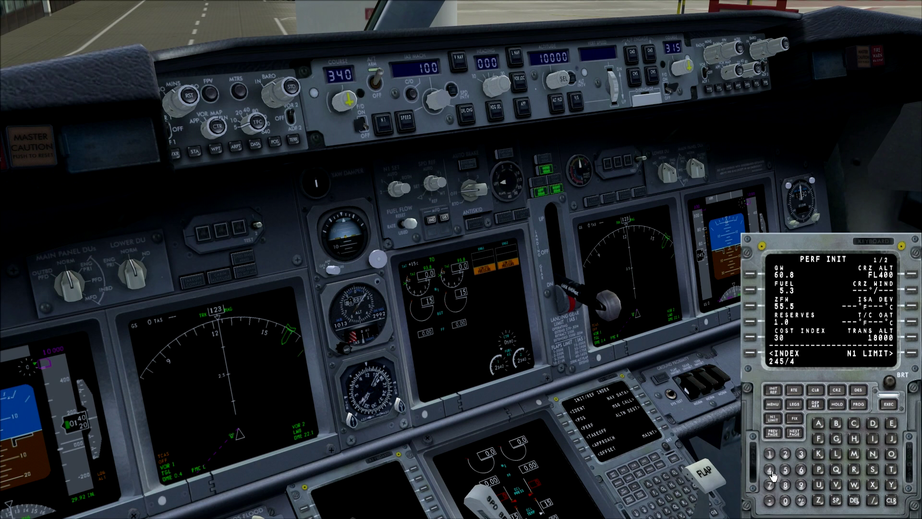
pyautogui.click(912, 290)
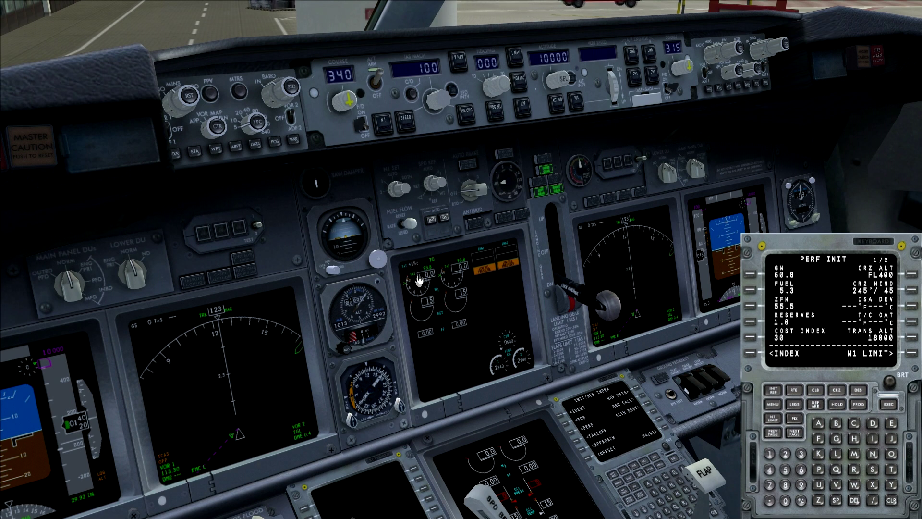
# - Set the top-of-climb outside air temperature to 15 °C
pyautogui.click(770, 454)
pyautogui.click(786, 469)
pyautogui.click(854, 423)
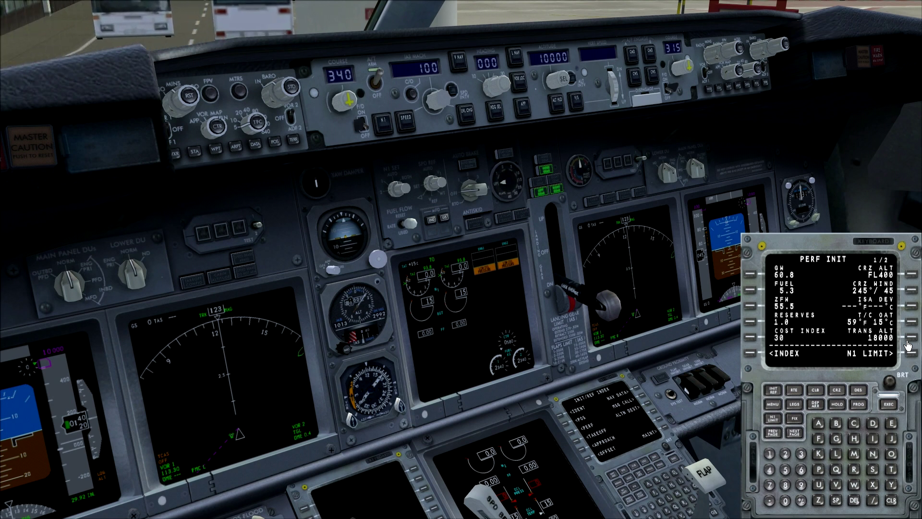
# - Set the transition altitude to 5000 and execute the performance data
pyautogui.click(784, 472)
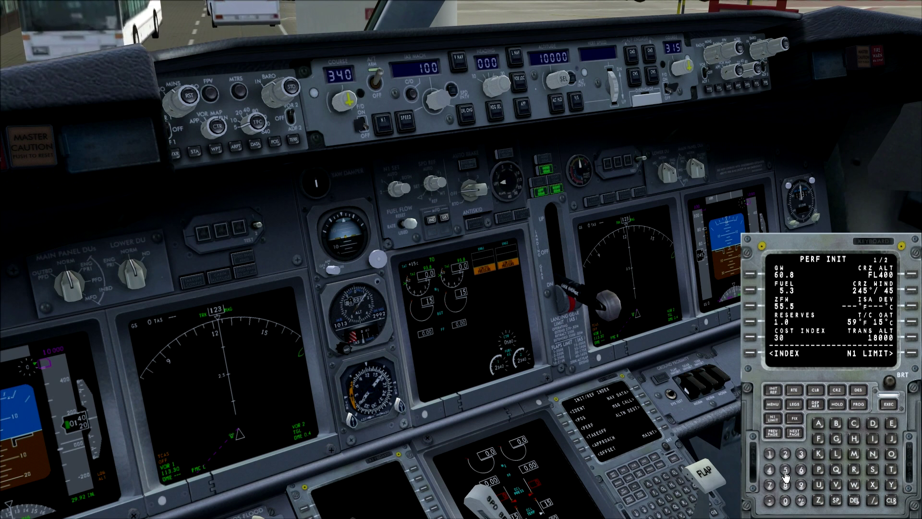
pyautogui.click(786, 501)
pyautogui.click(785, 501)
pyautogui.click(785, 501)
pyautogui.click(911, 338)
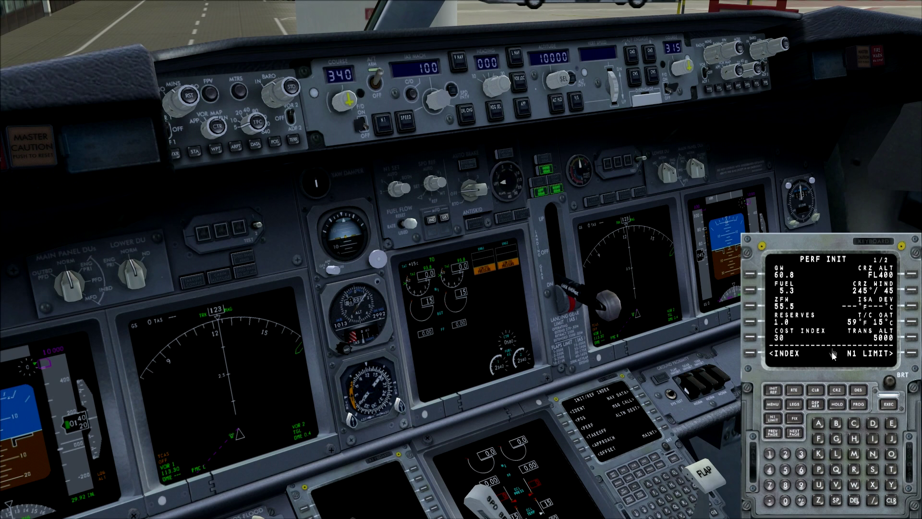
pyautogui.click(890, 404)
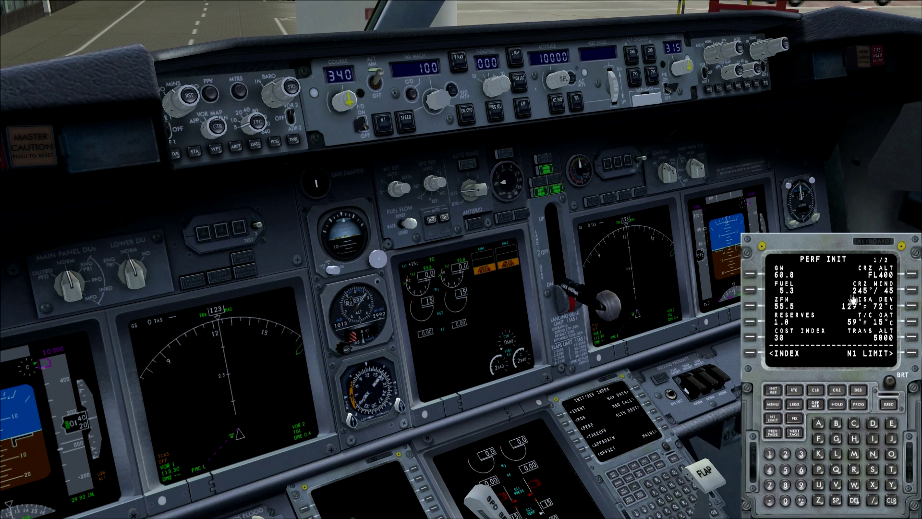
# - Try the TO, TO-1 and TO-2 takeoff thrust ratings on the N1 LIMIT page
pyautogui.click(910, 353)
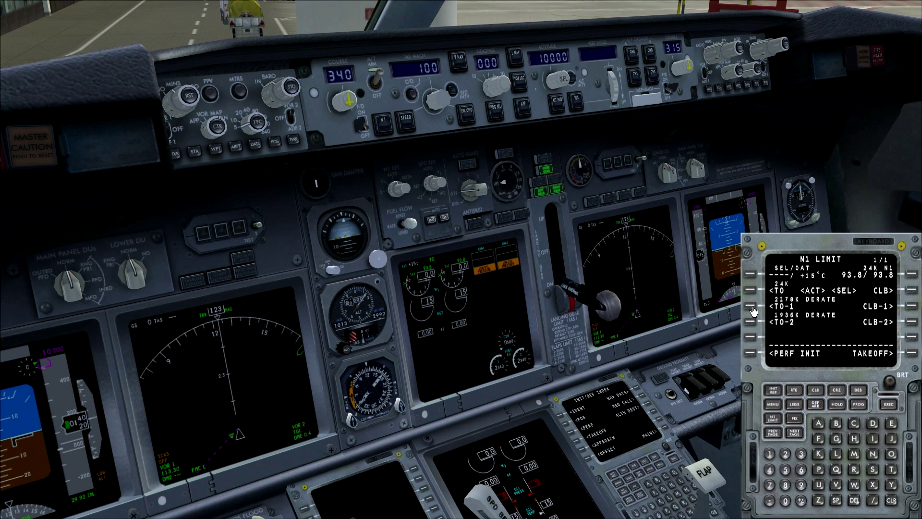
pyautogui.click(752, 290)
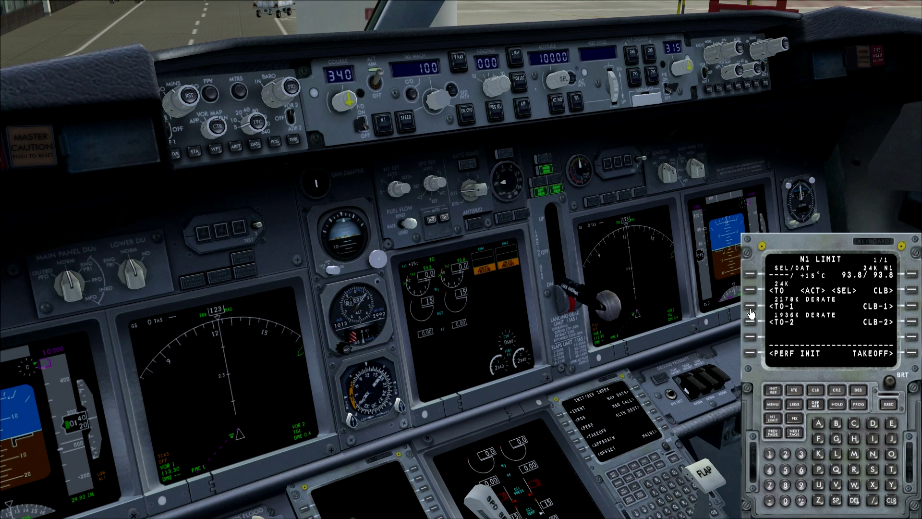
pyautogui.click(752, 306)
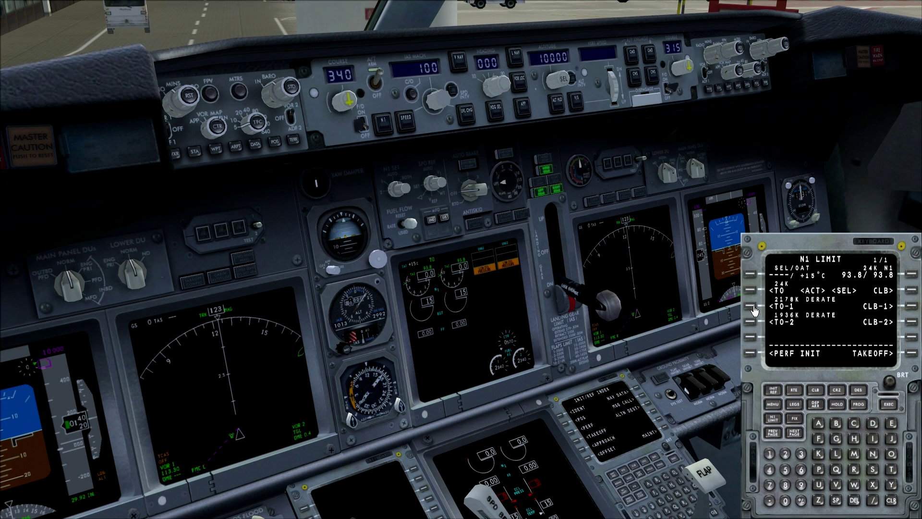
pyautogui.click(751, 321)
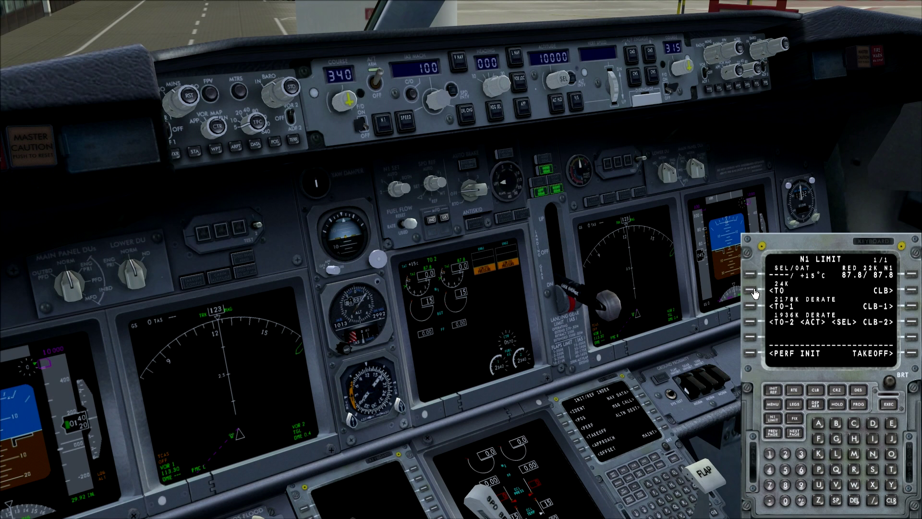
# - Set the takeoff flaps to 10 and the center of gravity to 30.8% on the TAKEOFF REF page
pyautogui.click(911, 356)
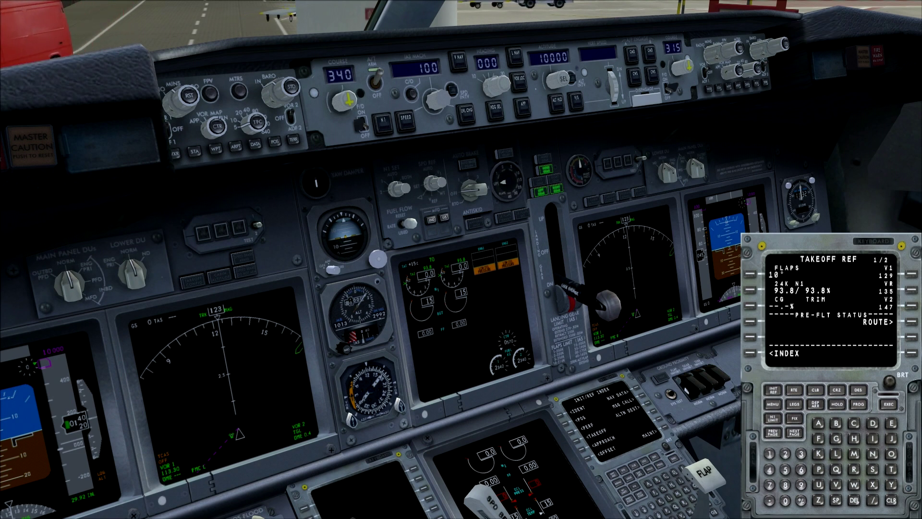
pyautogui.click(801, 454)
pyautogui.click(785, 501)
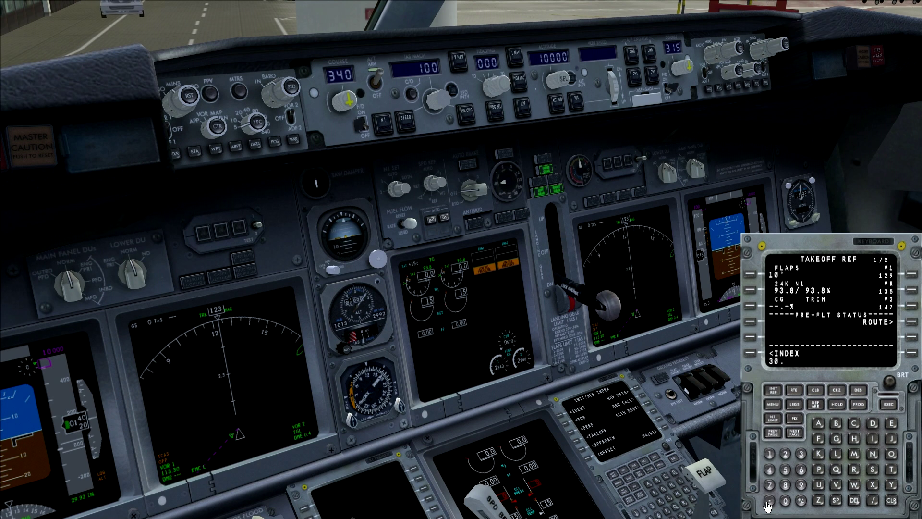
pyautogui.click(785, 485)
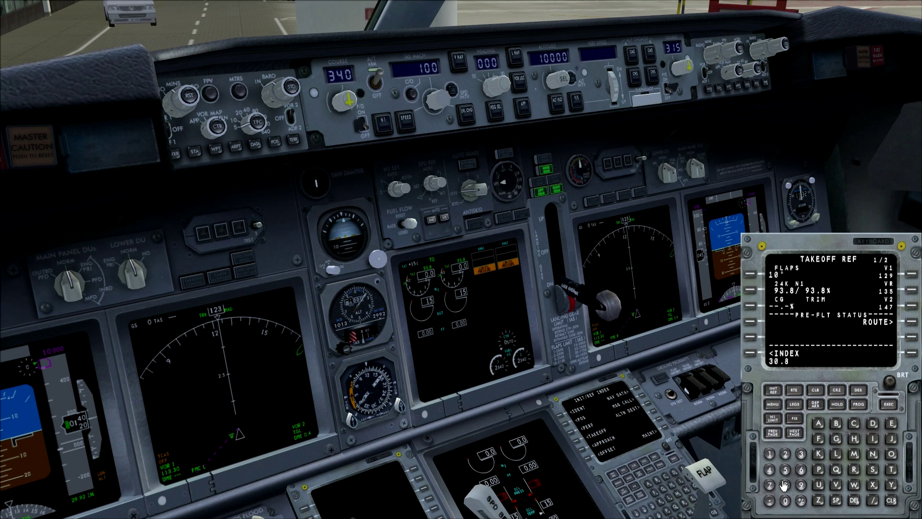
pyautogui.click(750, 306)
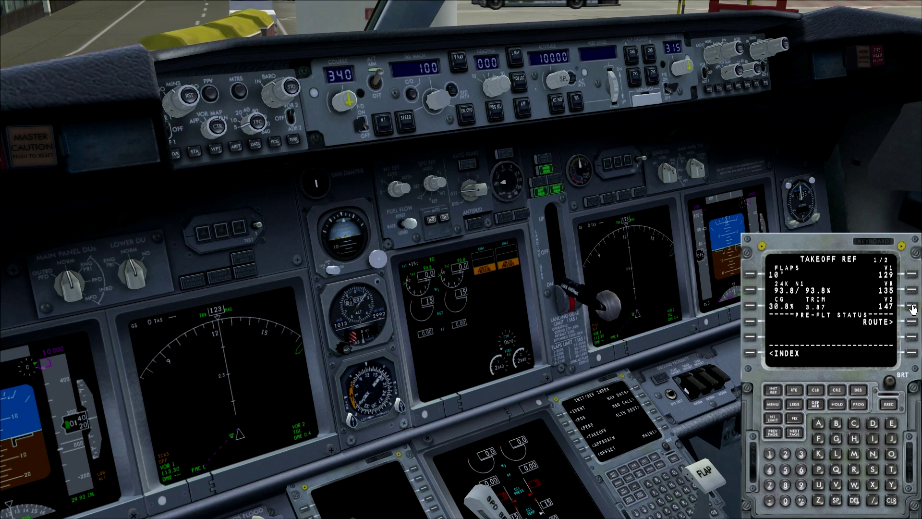
# - Enter EDDT as the route's origin airport
pyautogui.click(911, 321)
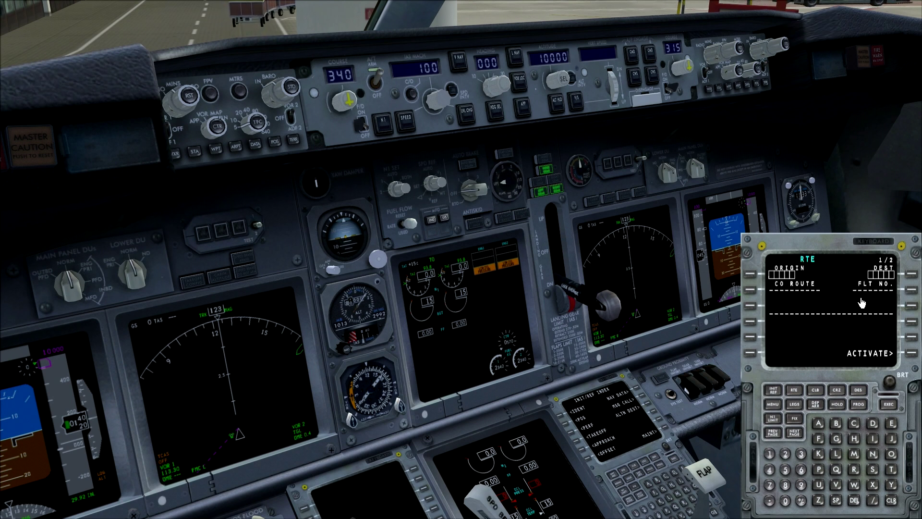
pyautogui.click(892, 423)
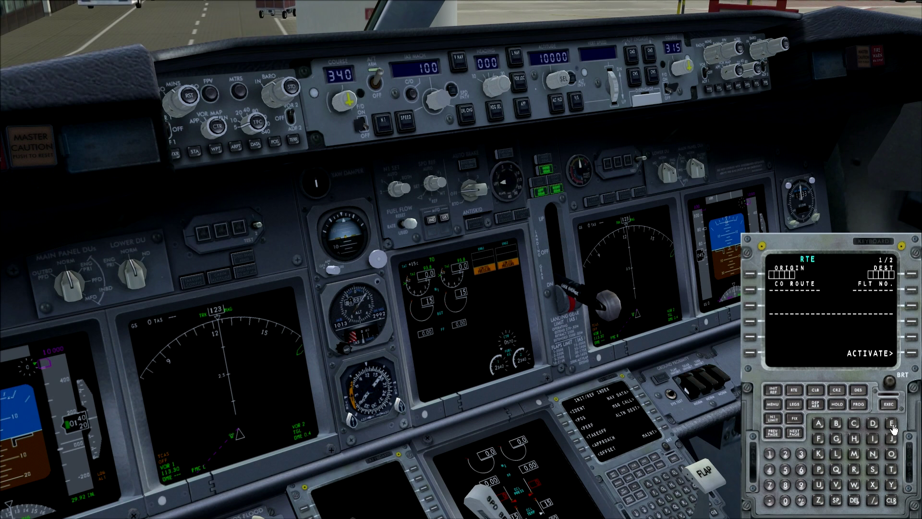
pyautogui.click(873, 423)
pyautogui.click(873, 423)
pyautogui.click(892, 468)
pyautogui.click(749, 274)
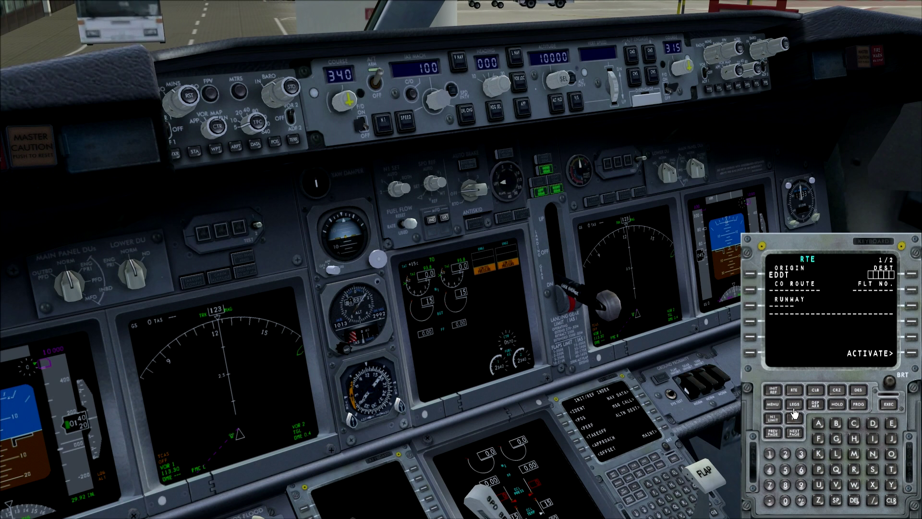
# - Set the departure runway to 26R in the route
pyautogui.click(785, 454)
pyautogui.click(802, 469)
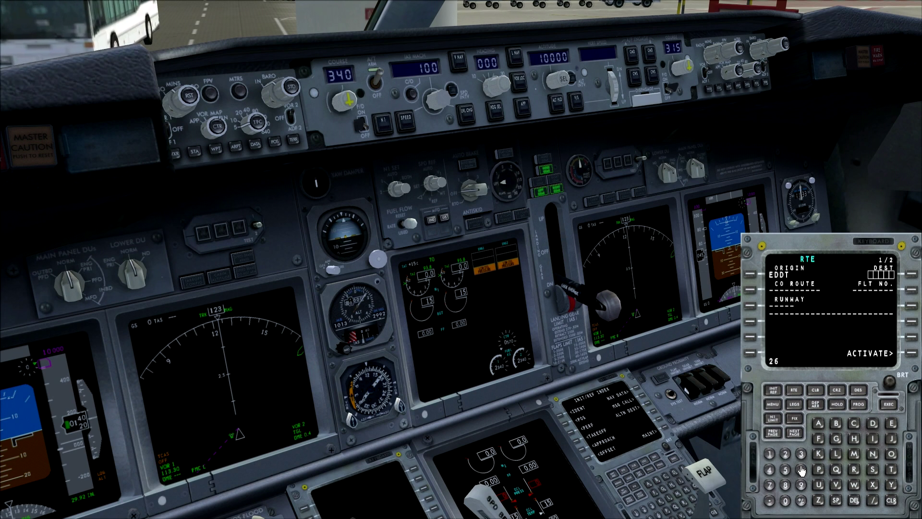
pyautogui.click(855, 469)
pyautogui.click(751, 306)
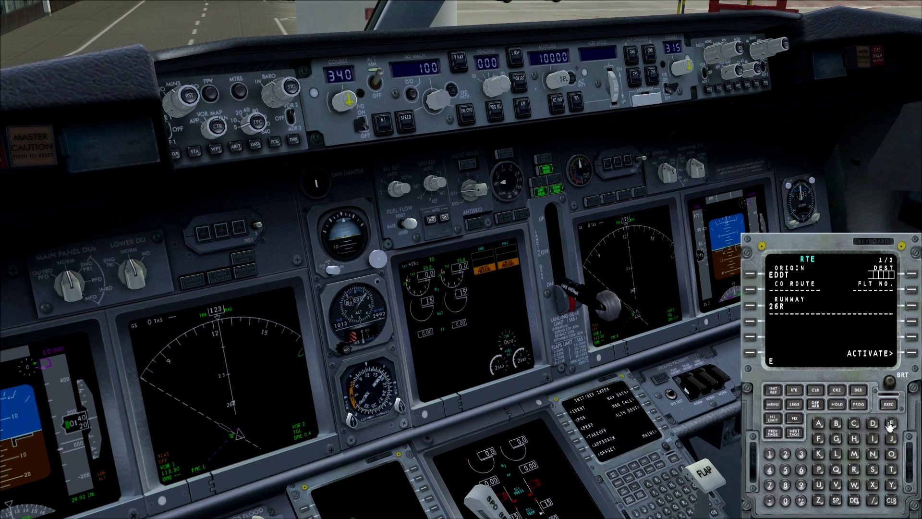
# - Enter EHAM as the route's destination and 125 as the flight number
pyautogui.click(854, 454)
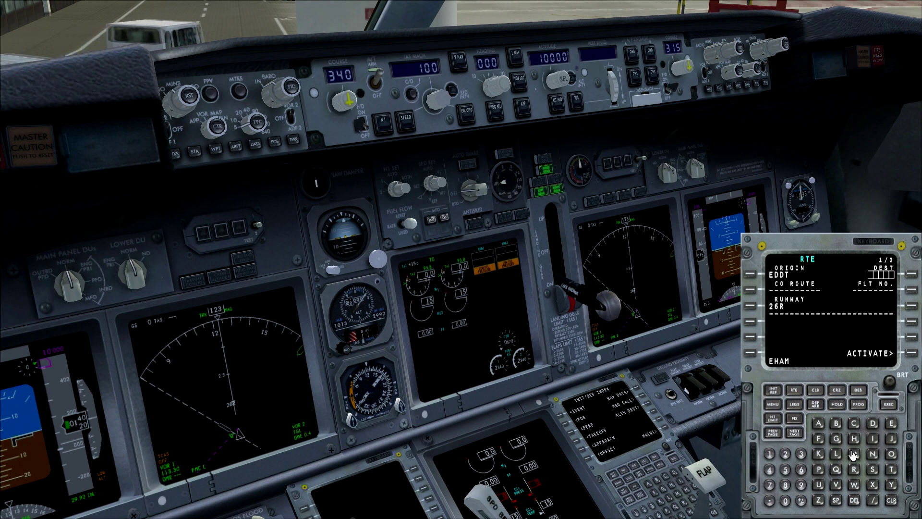
pyautogui.click(912, 274)
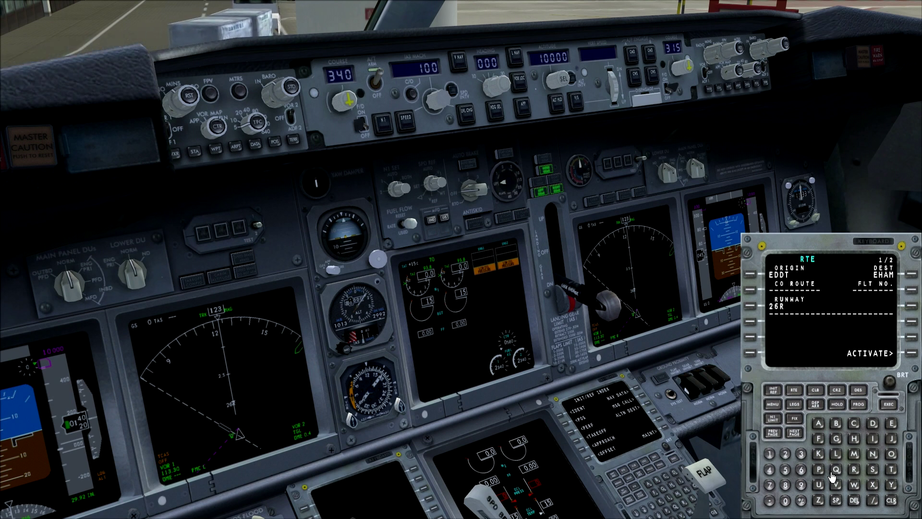
pyautogui.click(786, 453)
pyautogui.click(786, 469)
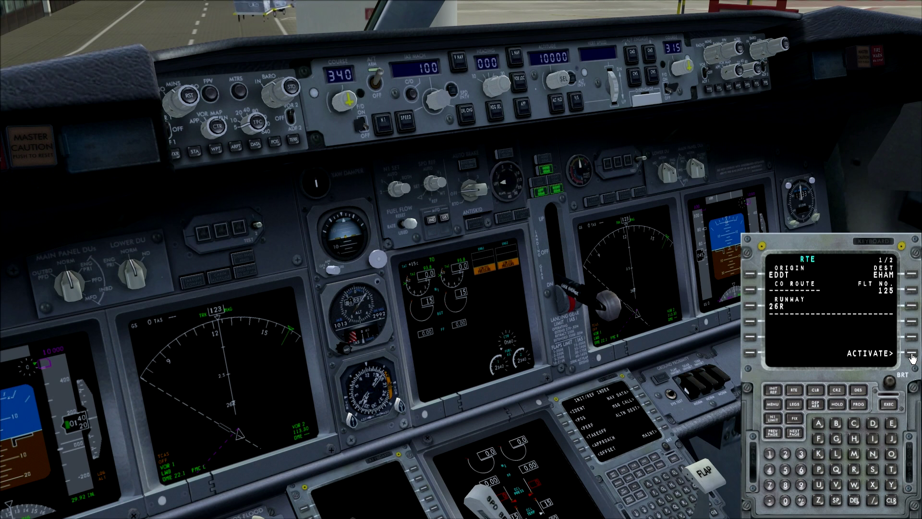
# - Select the BRAN2N standard instrument departure for EDDT
pyautogui.click(816, 406)
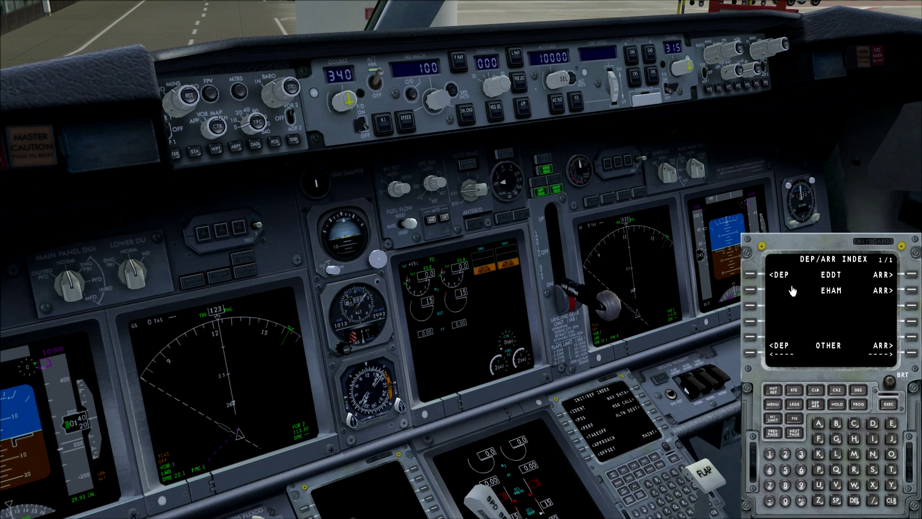
pyautogui.click(756, 276)
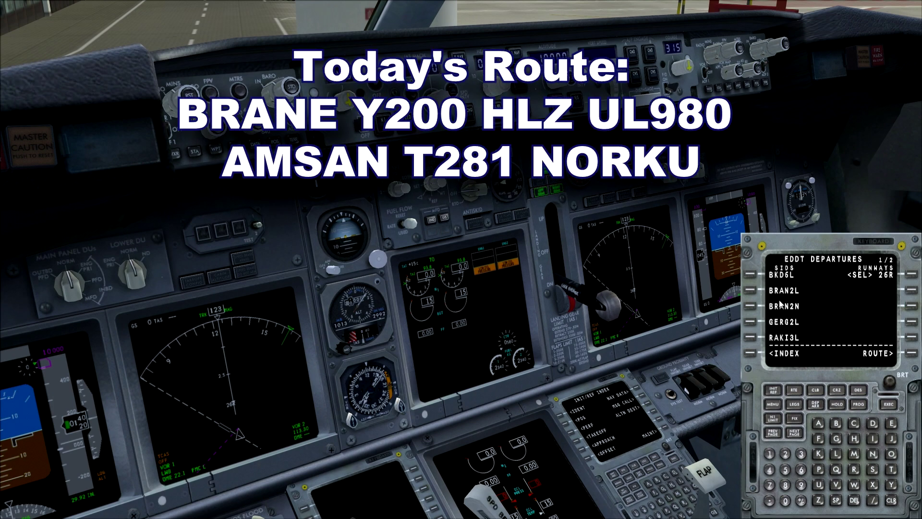
pyautogui.click(750, 310)
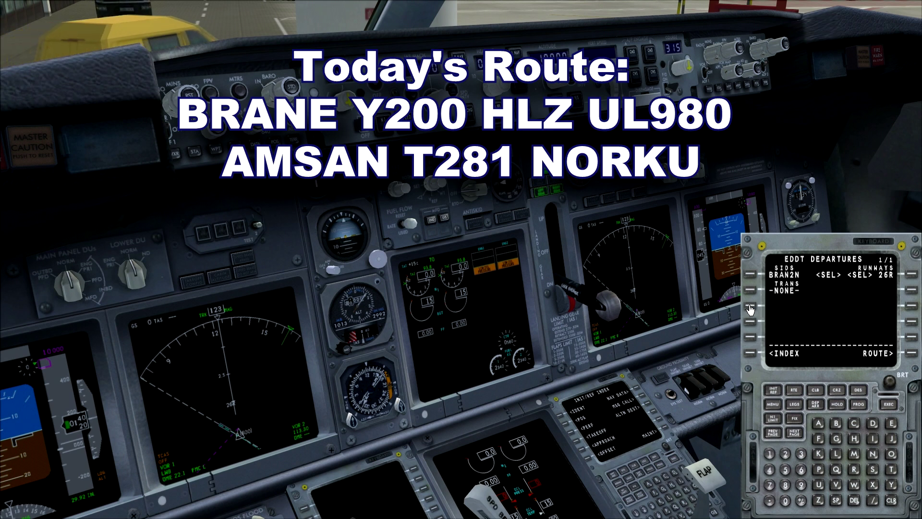
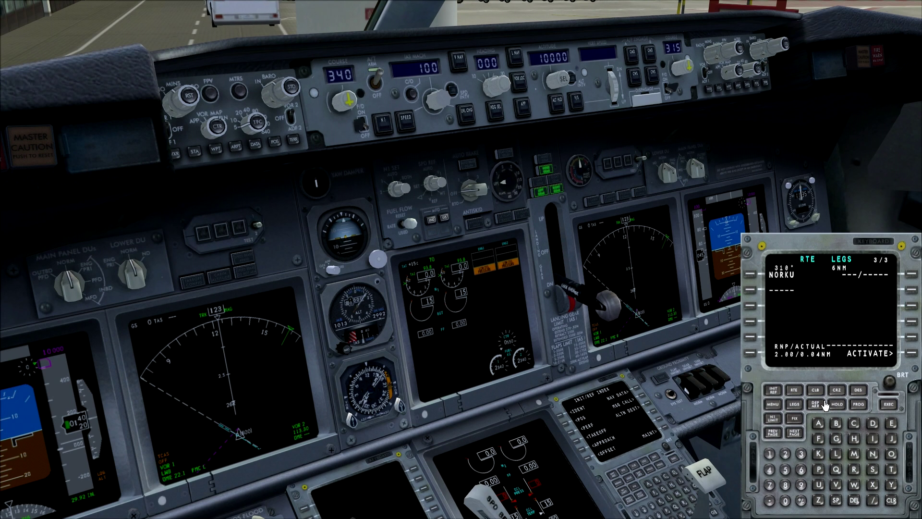
# - Select the I18R approach for arrival at EHAM
pyautogui.click(817, 404)
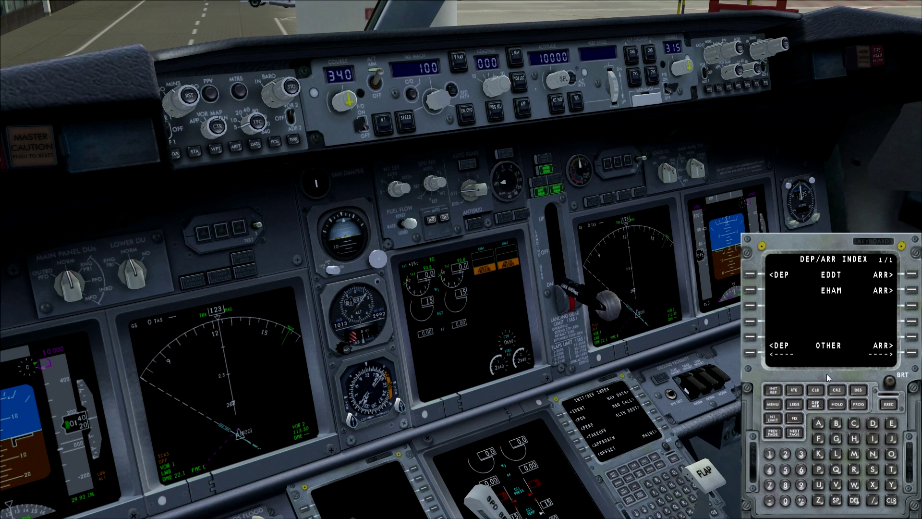
pyautogui.click(910, 293)
pyautogui.click(795, 432)
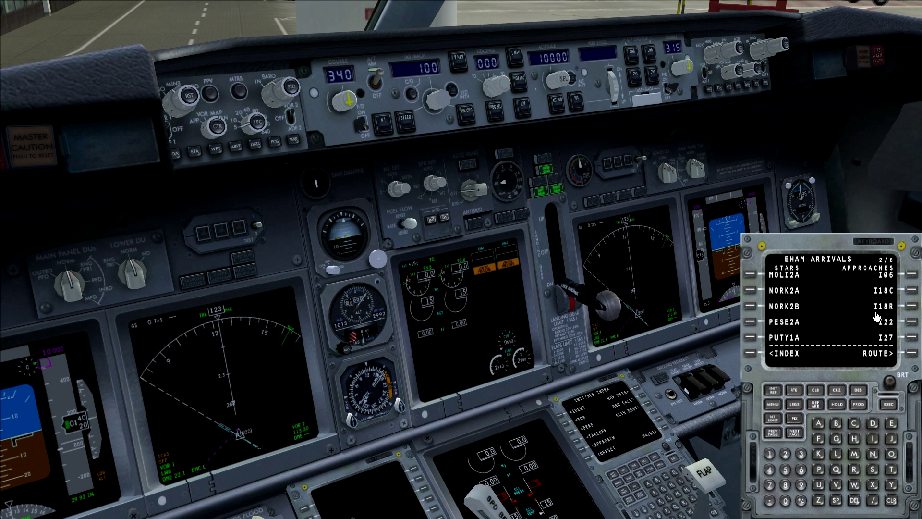
pyautogui.click(911, 306)
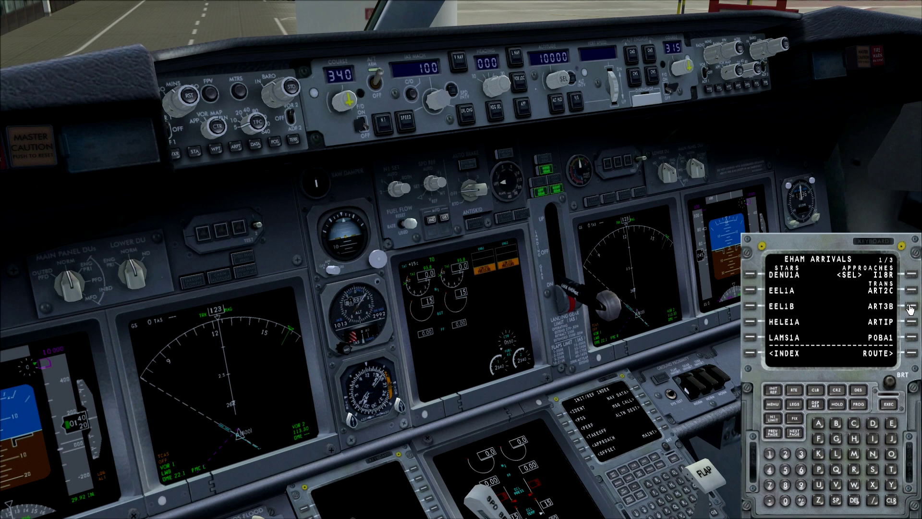
# - Add the NORK2A arrival and the ARTIP approach transition for EHAM
pyautogui.click(795, 433)
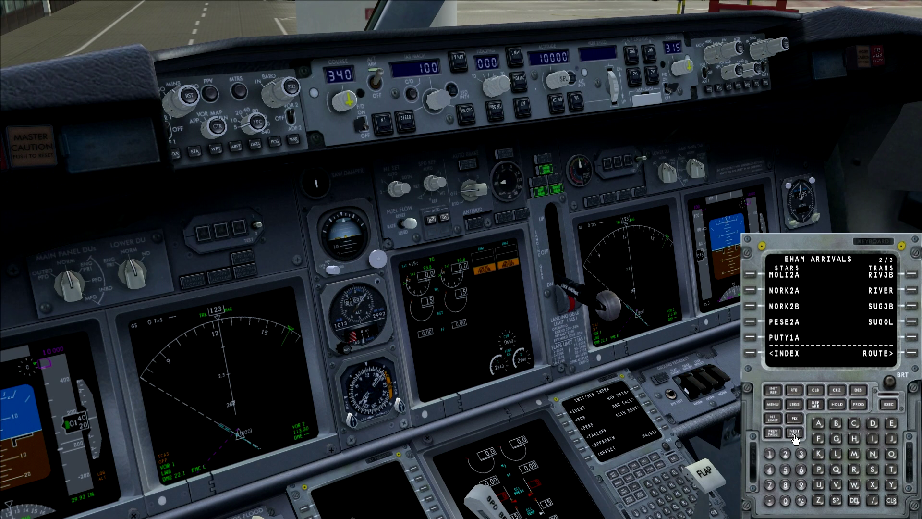
pyautogui.click(753, 294)
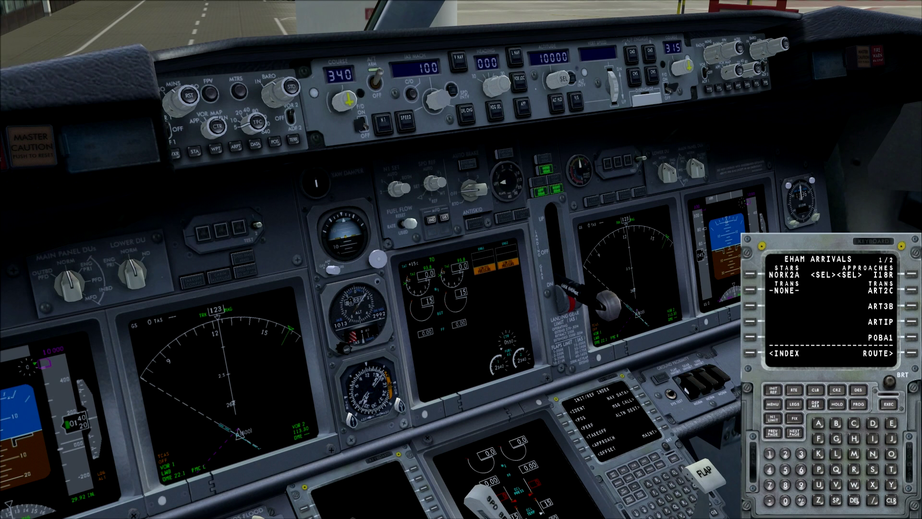
pyautogui.click(916, 325)
# - Check the route legs through to the last page, and activate and execute the route
pyautogui.click(795, 404)
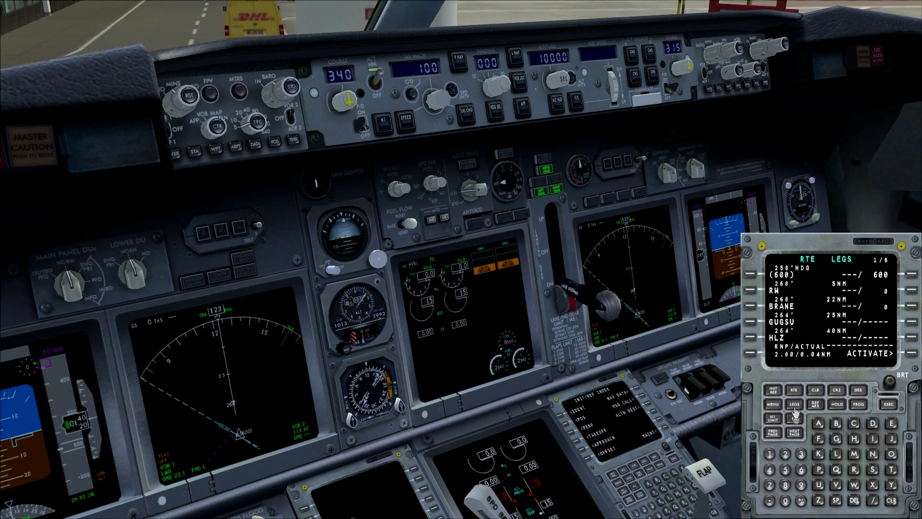
pyautogui.click(796, 433)
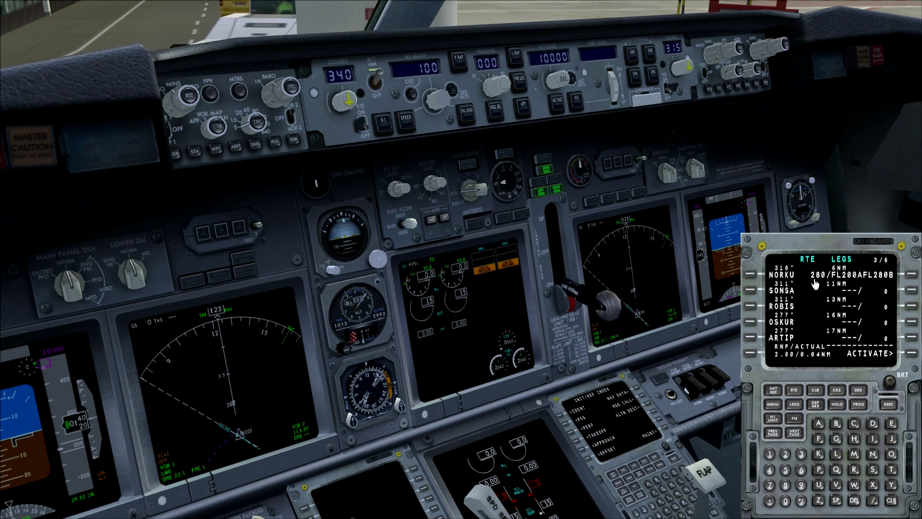
pyautogui.click(797, 434)
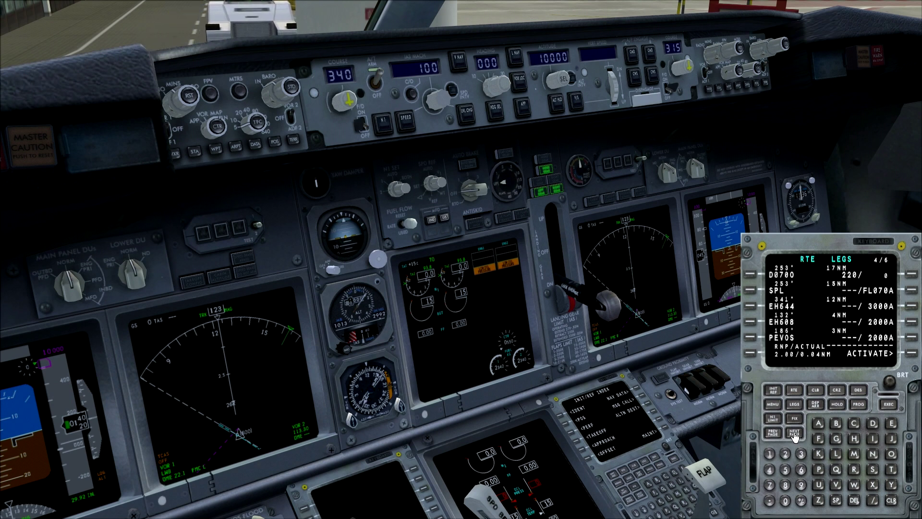
pyautogui.click(797, 435)
pyautogui.click(797, 435)
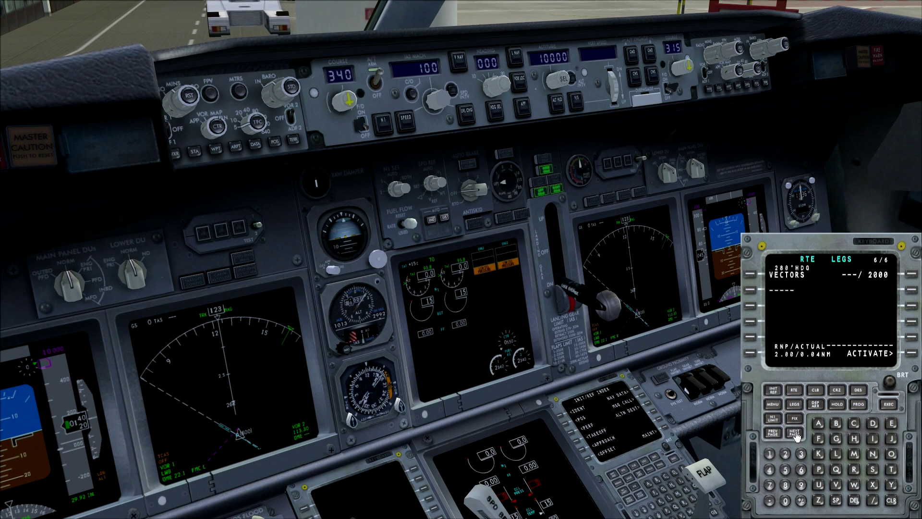
pyautogui.click(780, 435)
pyautogui.click(780, 435)
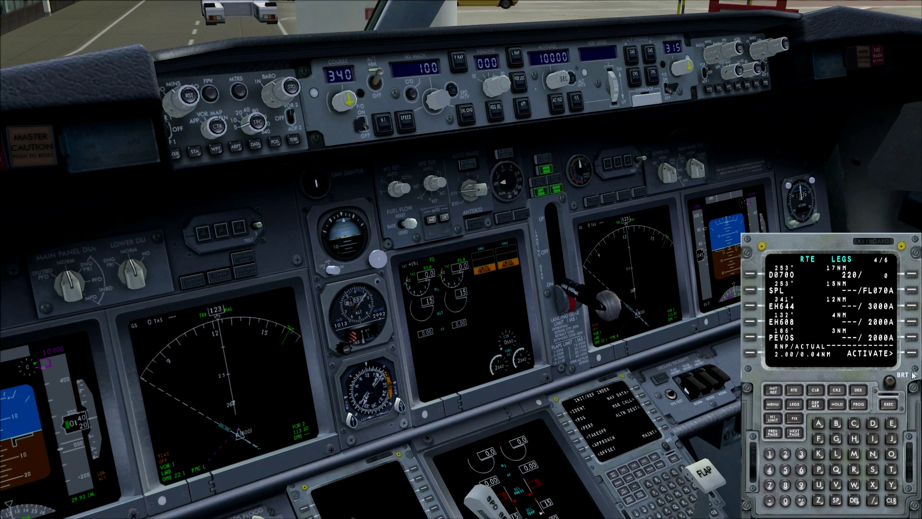
pyautogui.click(912, 356)
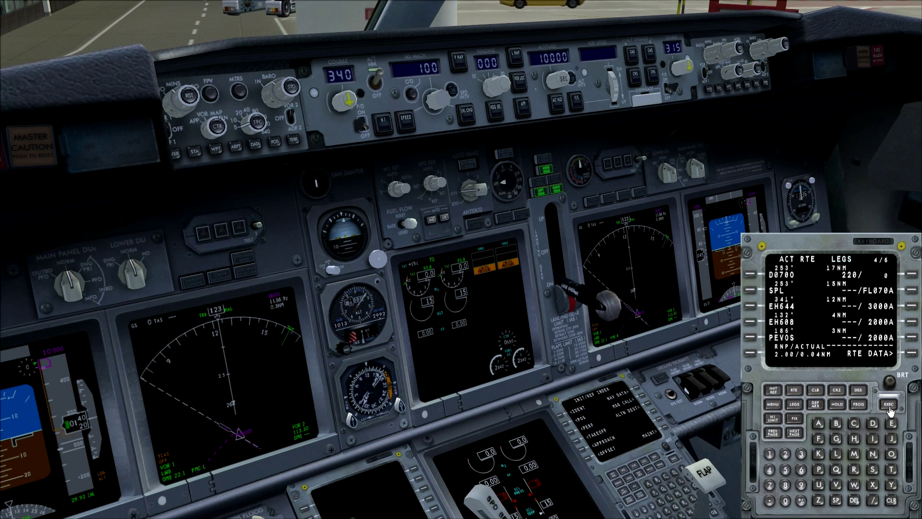
# - Examine the speeds and altitudes for every waypoint of the active route, from departure to the EHAM approach
pyautogui.click(794, 433)
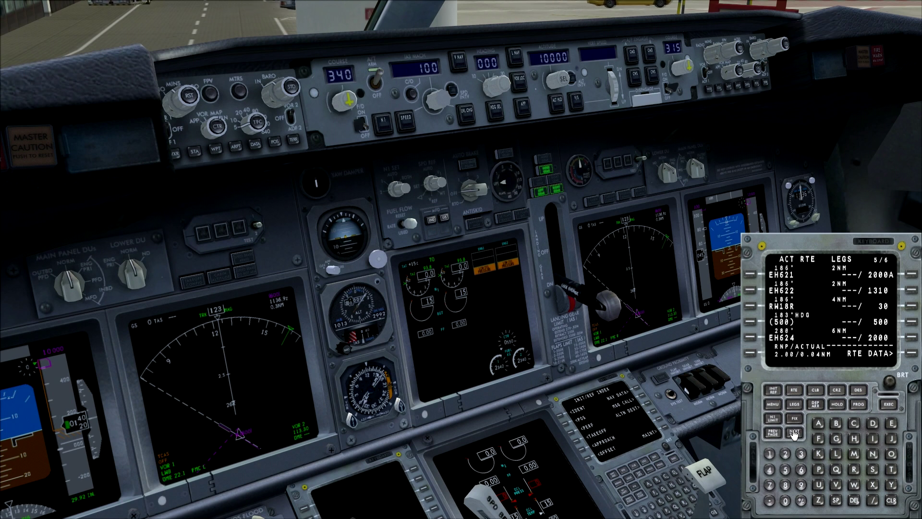
pyautogui.click(794, 432)
pyautogui.click(769, 435)
pyautogui.click(769, 435)
pyautogui.click(769, 435)
pyautogui.click(769, 436)
pyautogui.click(769, 435)
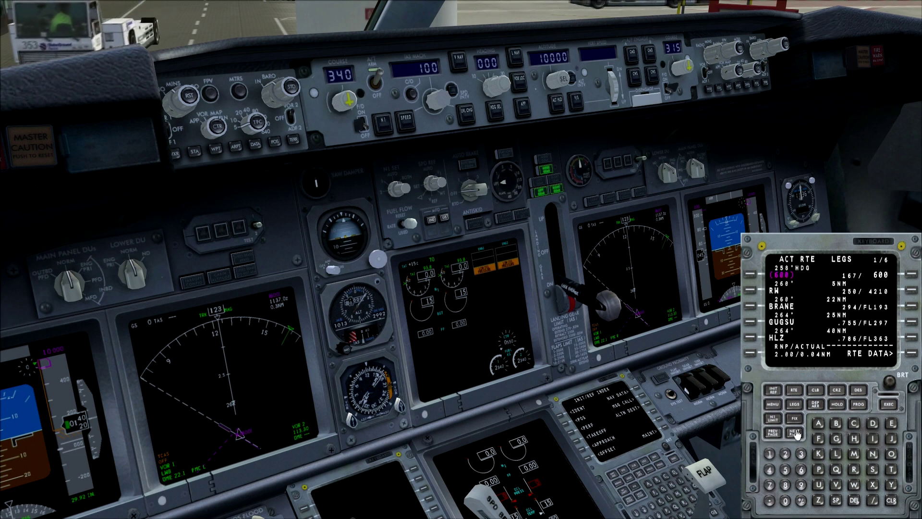
pyautogui.scroll(-1, 875, 302)
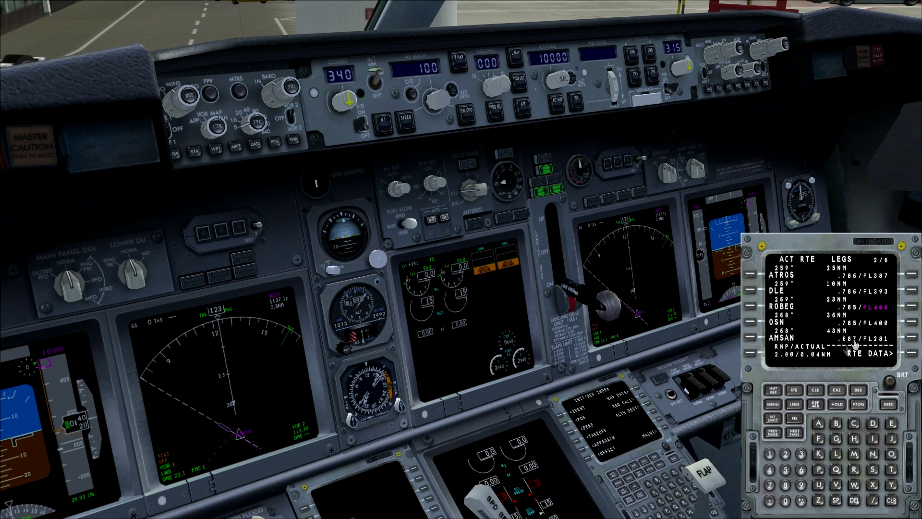
pyautogui.click(799, 433)
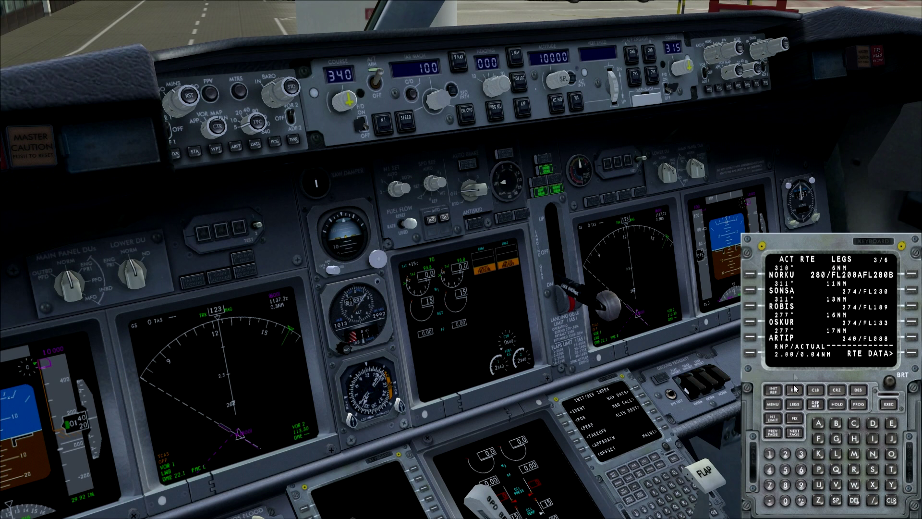
pyautogui.click(799, 433)
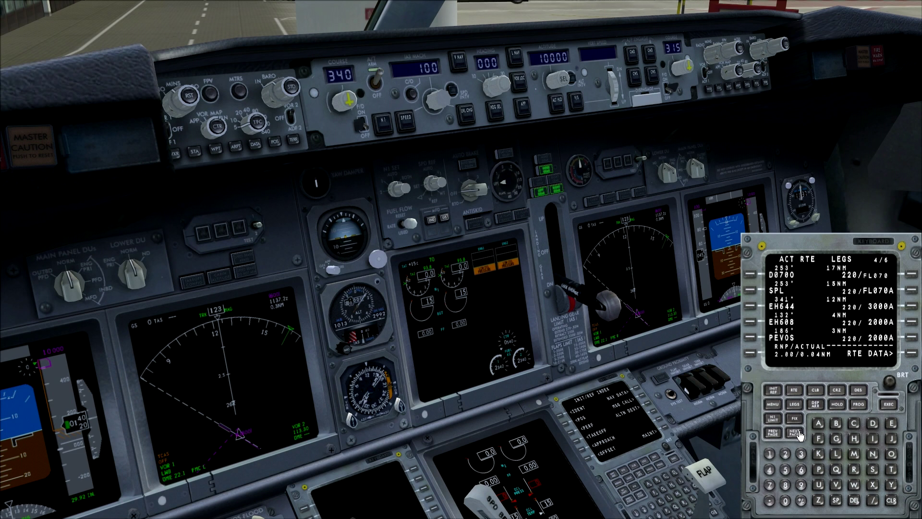
pyautogui.click(799, 433)
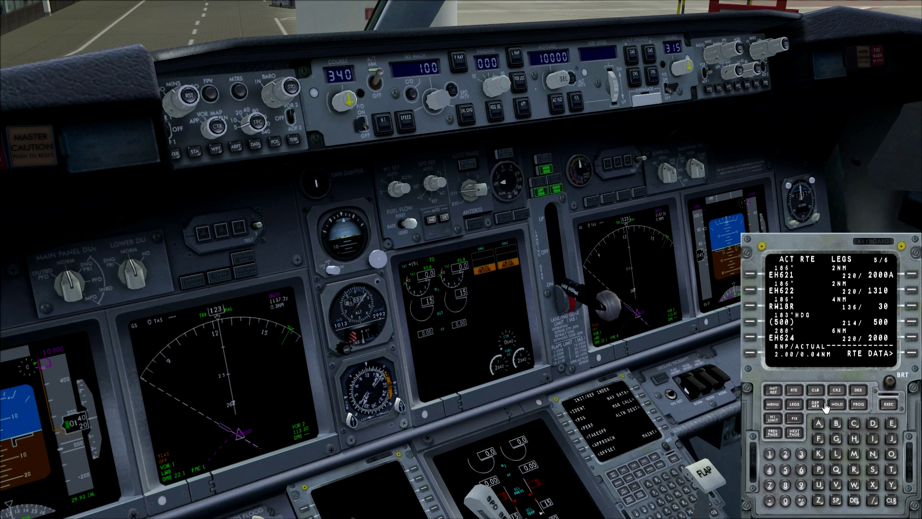
# - Examine the active route summary and the climb, cruise, descent and progress pages
pyautogui.click(794, 391)
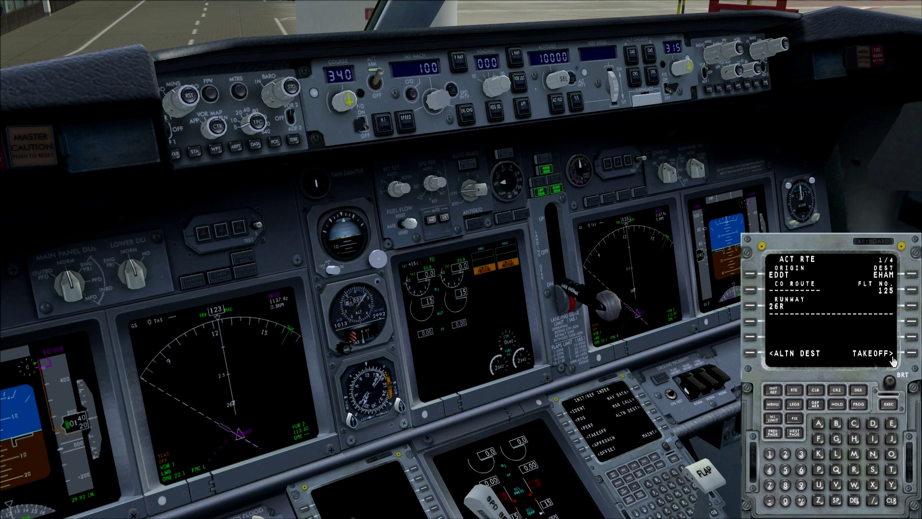
pyautogui.click(816, 390)
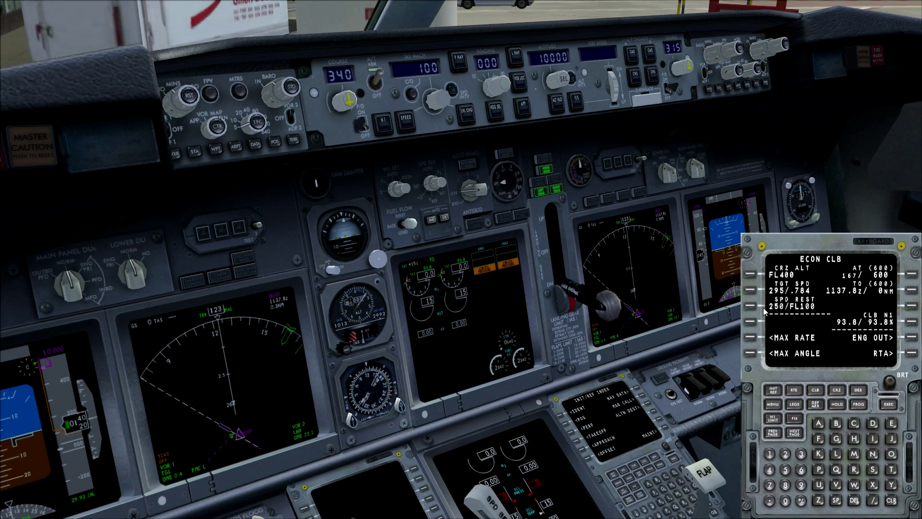
pyautogui.click(835, 395)
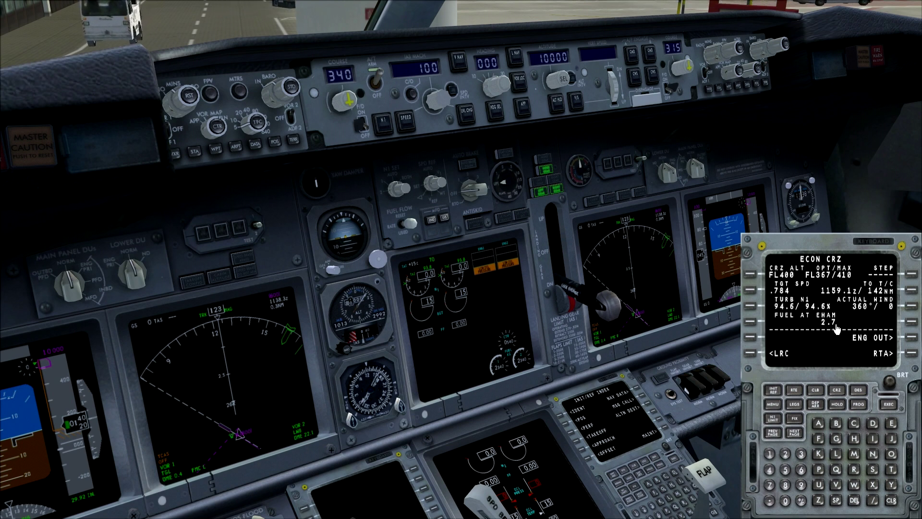
pyautogui.click(859, 392)
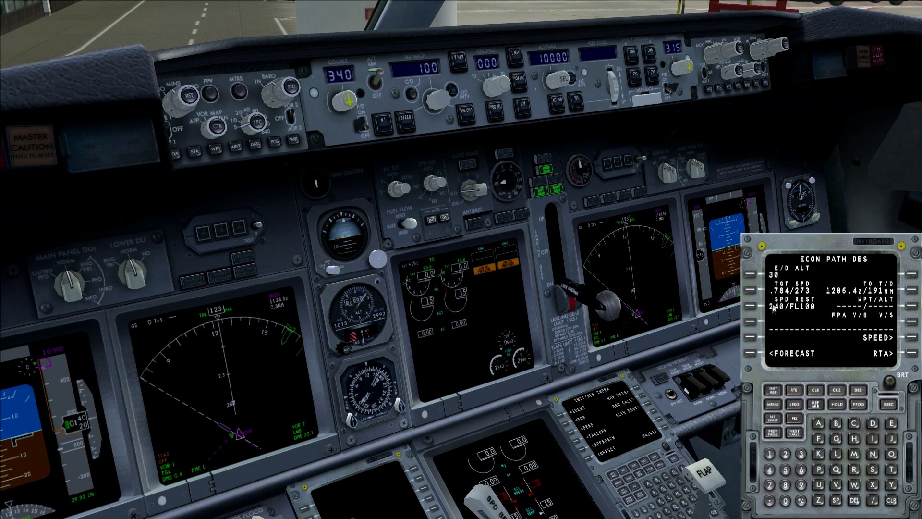
pyautogui.click(858, 405)
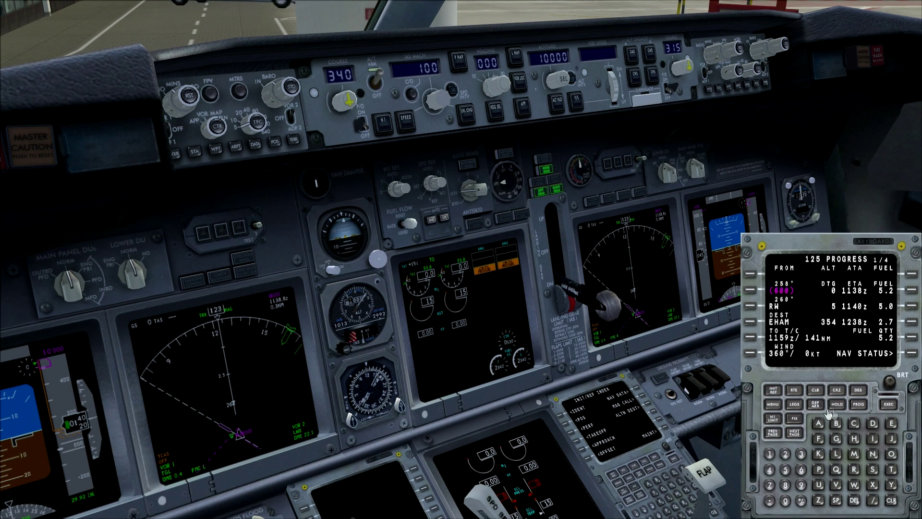
# - Review the first legs page, the performance initialization, the N1 limit and the takeoff reference data
pyautogui.click(797, 405)
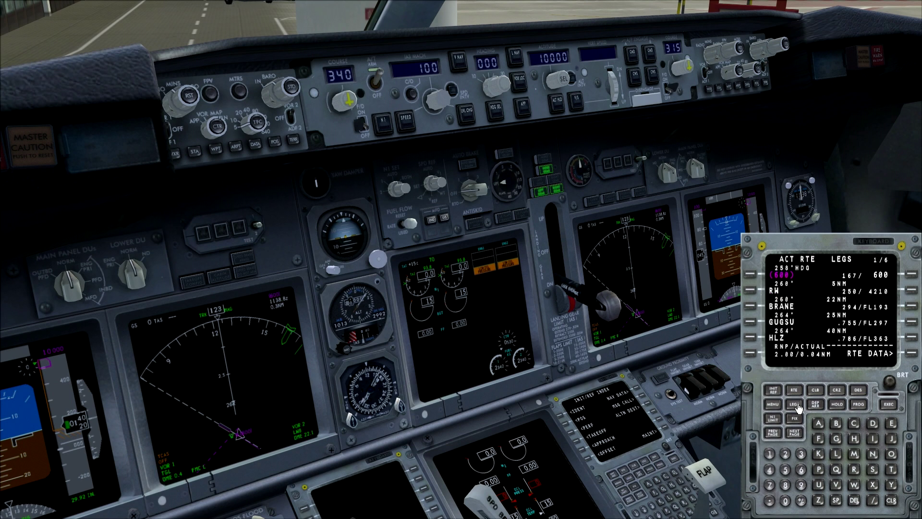
pyautogui.click(772, 390)
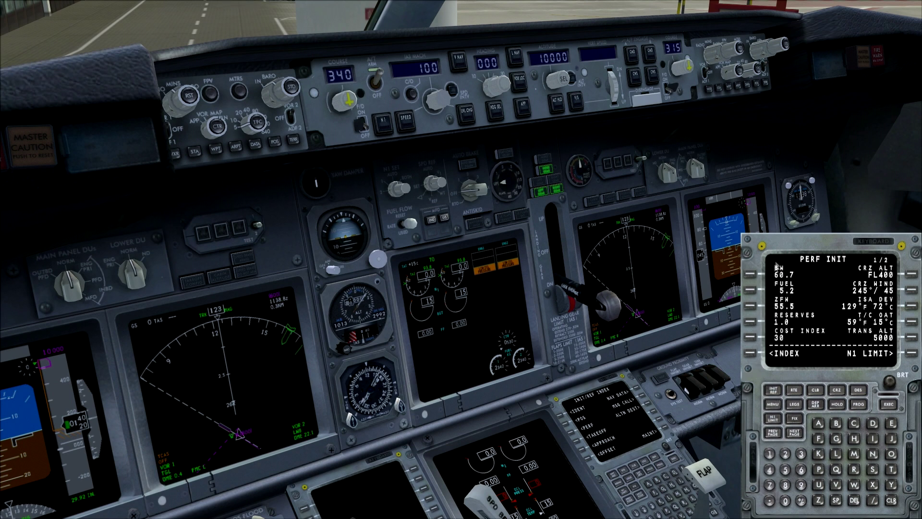
pyautogui.click(912, 354)
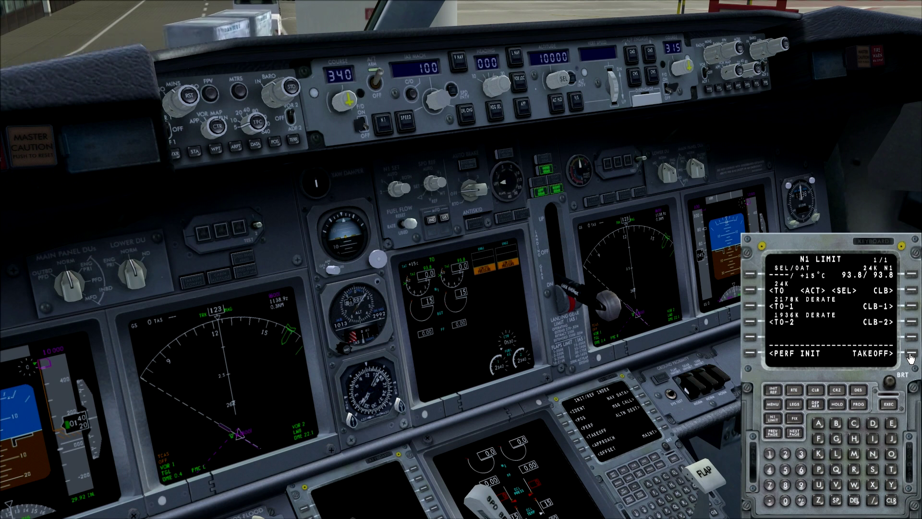
pyautogui.click(911, 354)
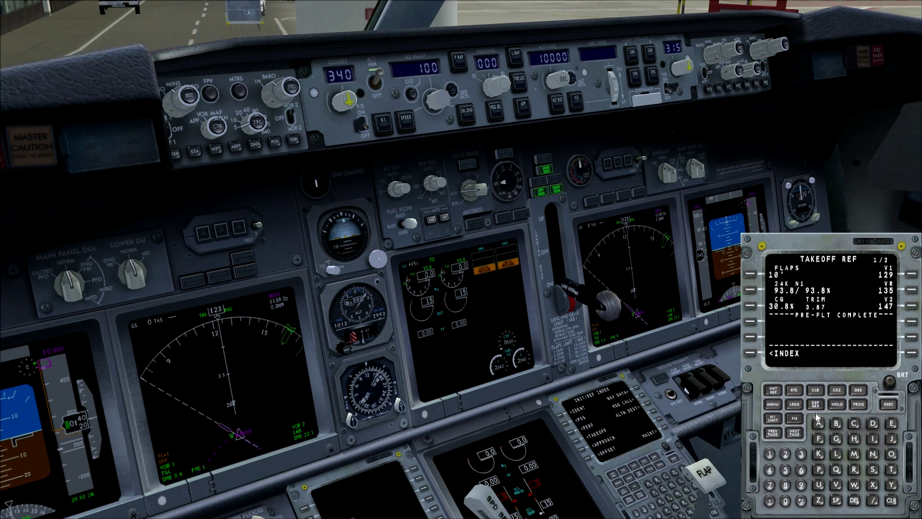
# - Recheck the active route with its legs and the runway and departure procedure selected for EDDT
pyautogui.click(794, 391)
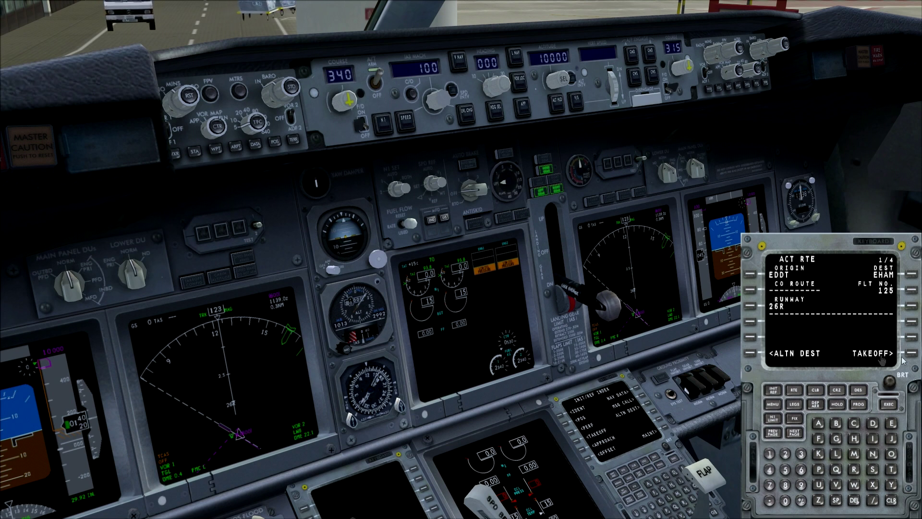
pyautogui.click(794, 404)
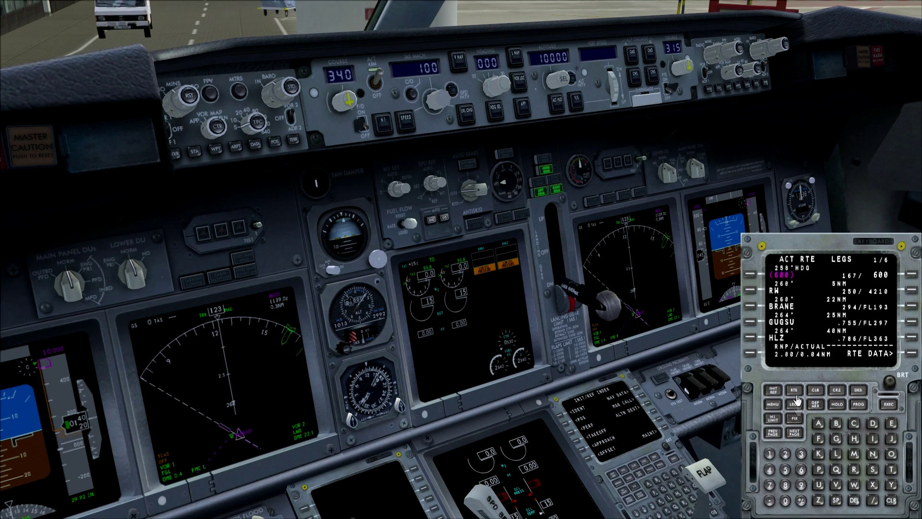
pyautogui.click(800, 435)
pyautogui.click(799, 436)
pyautogui.click(797, 437)
pyautogui.click(796, 436)
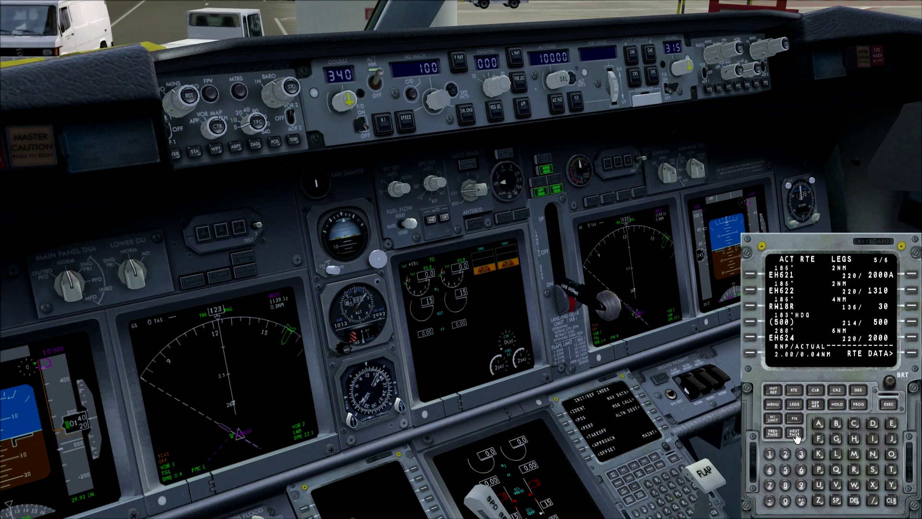
pyautogui.click(822, 405)
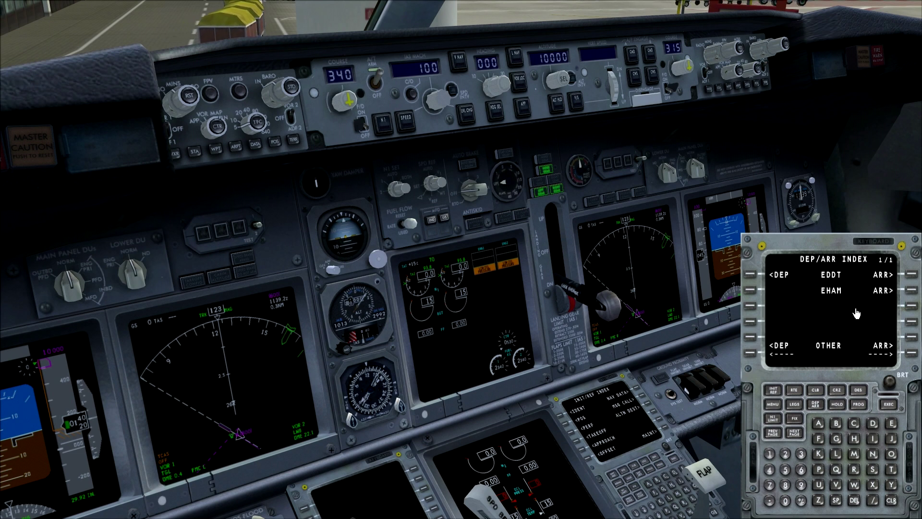
pyautogui.click(749, 274)
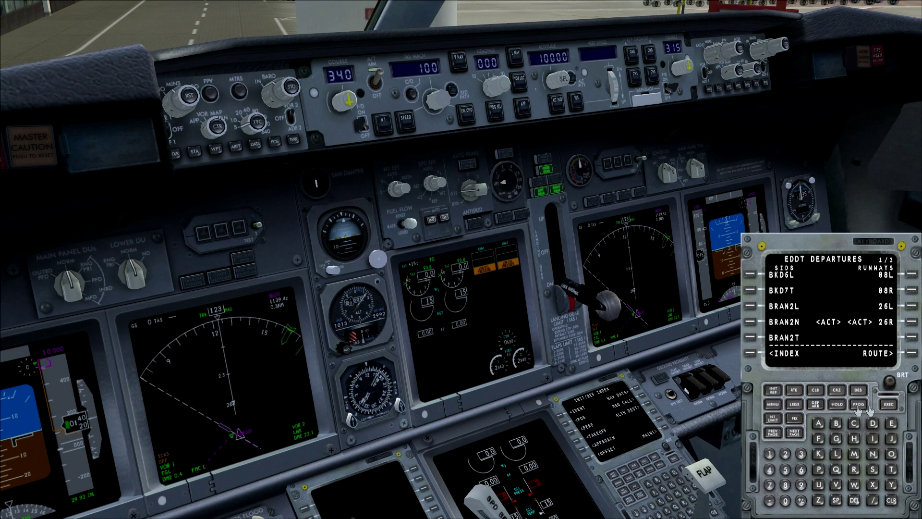
# - Review the CDU main menu, the first page of the active route legs and the departure/arrival index
pyautogui.click(777, 408)
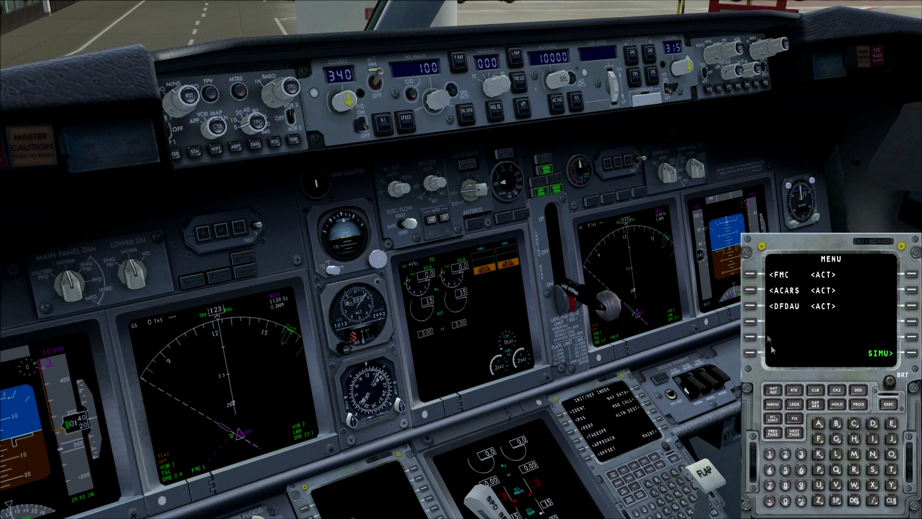
pyautogui.click(793, 408)
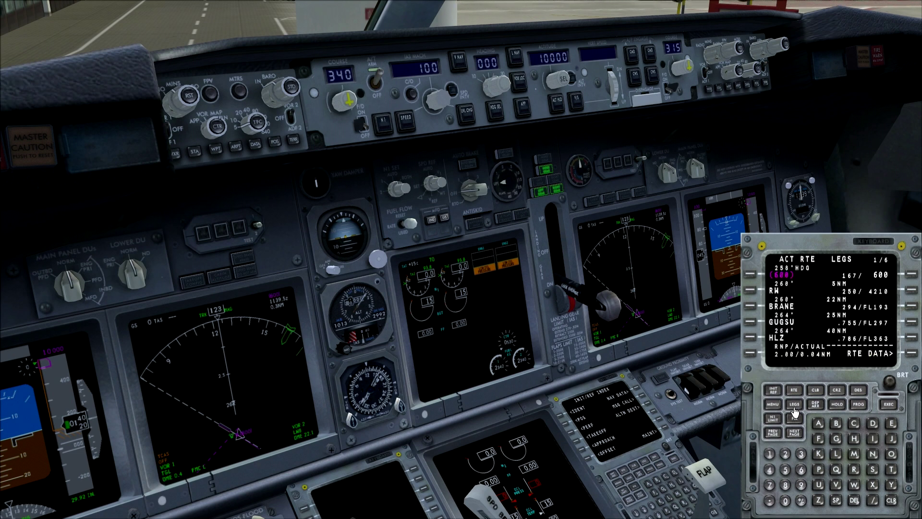
pyautogui.click(819, 407)
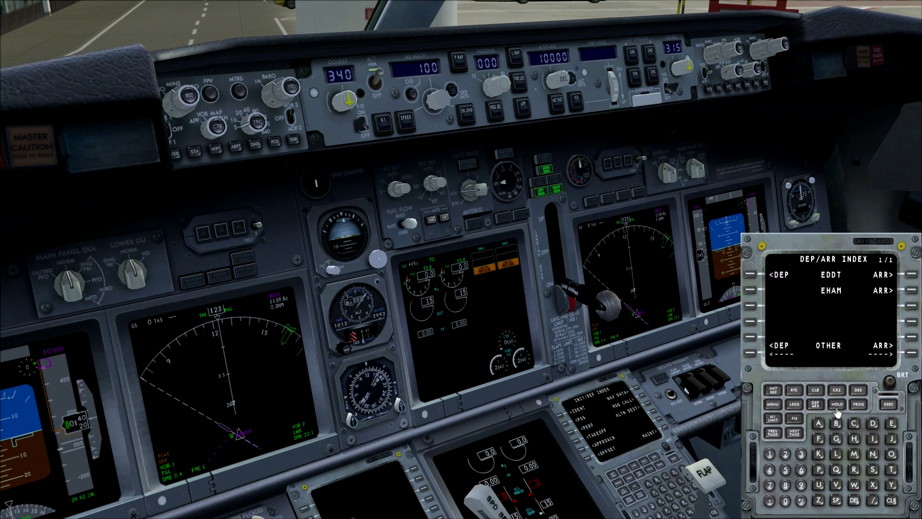
# - Add a holding pattern at waypoint ARTIP, found on the third page of the route legs
pyautogui.click(839, 407)
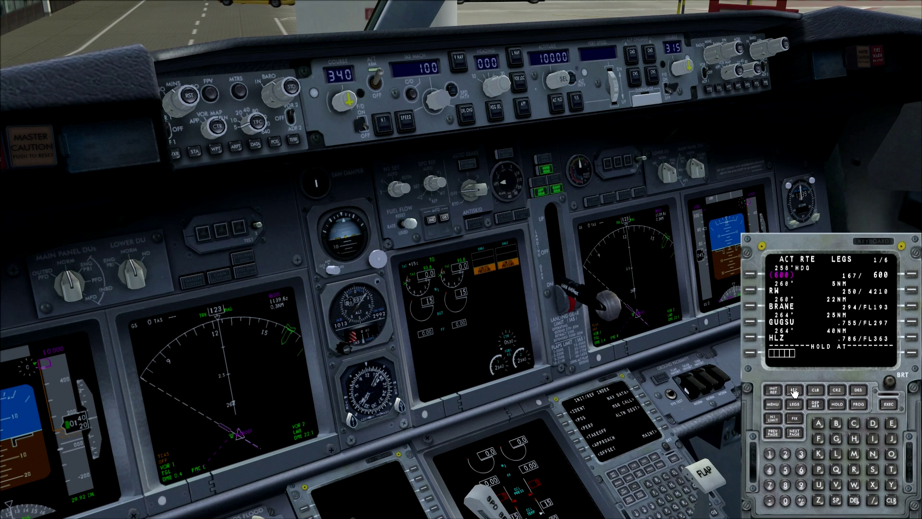
pyautogui.click(797, 432)
pyautogui.click(797, 435)
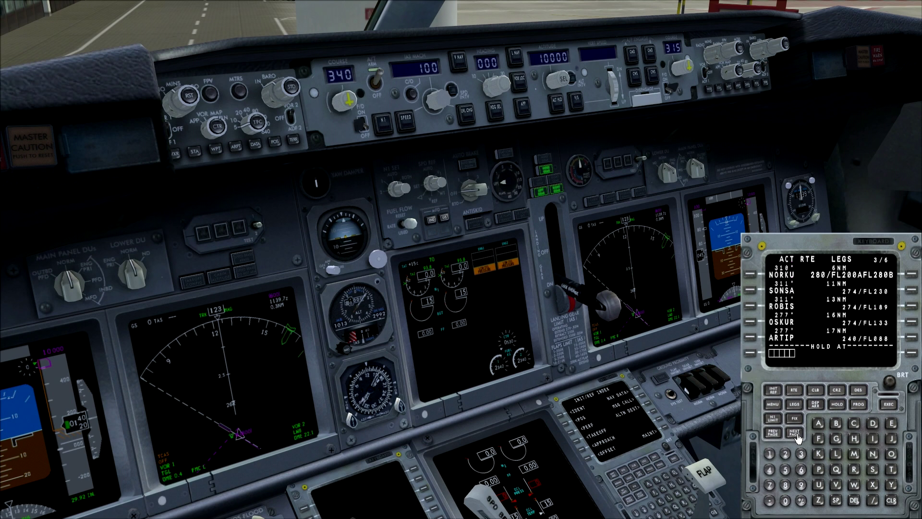
pyautogui.click(752, 356)
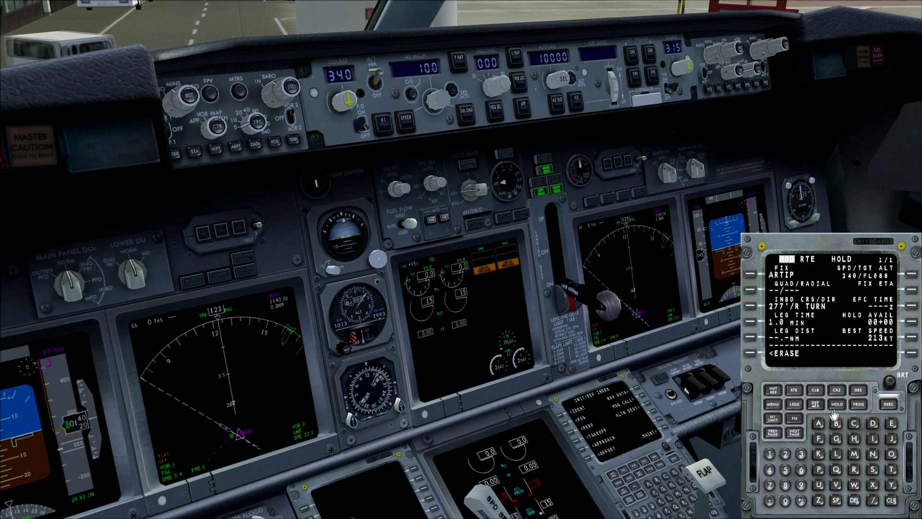
# - Enter SPL as the reference fix on the first fix information page
pyautogui.click(775, 419)
pyautogui.click(797, 420)
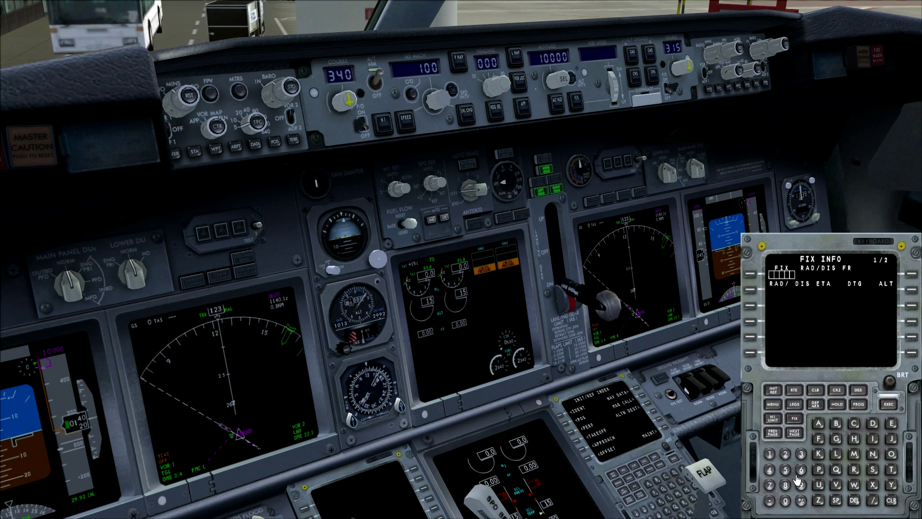
pyautogui.click(872, 469)
pyautogui.click(819, 469)
pyautogui.click(836, 454)
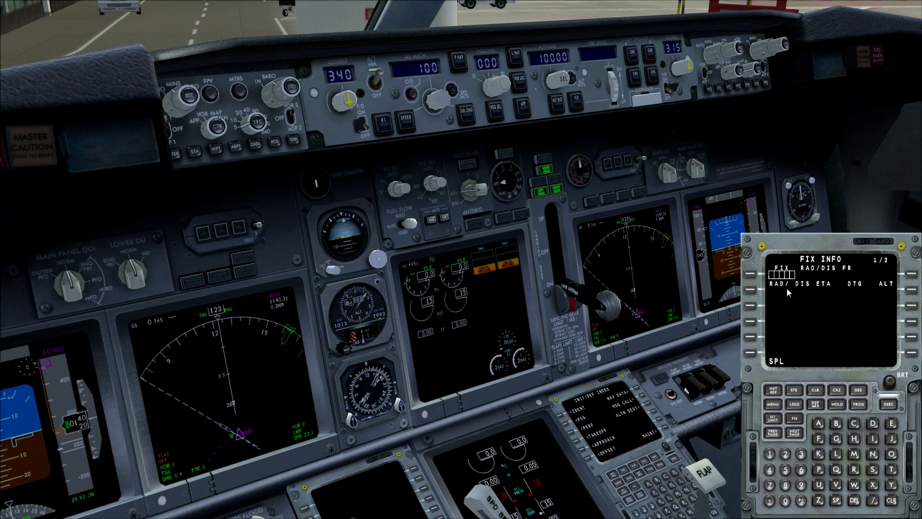
pyautogui.click(763, 291)
pyautogui.click(763, 292)
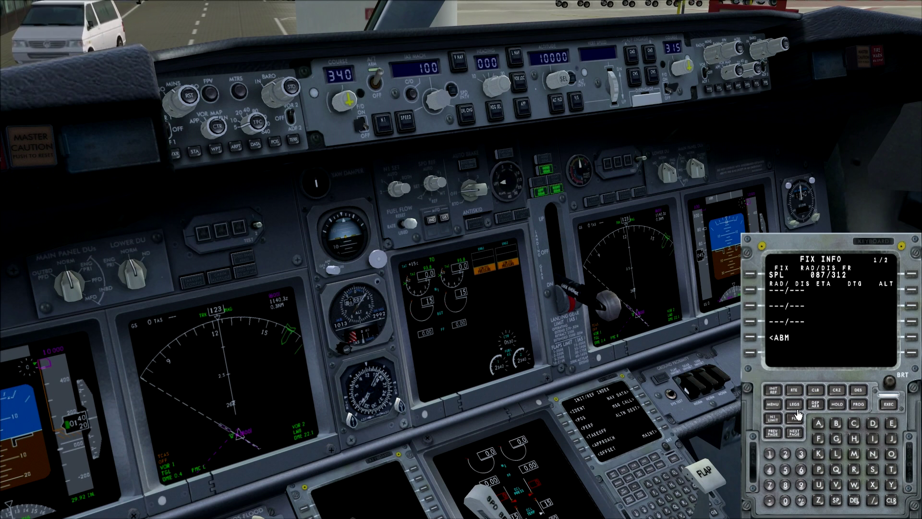
# - Set the first radial/distance entry of the SPL fix to 250/10
pyautogui.click(785, 454)
pyautogui.click(785, 470)
pyautogui.click(786, 500)
pyautogui.click(873, 500)
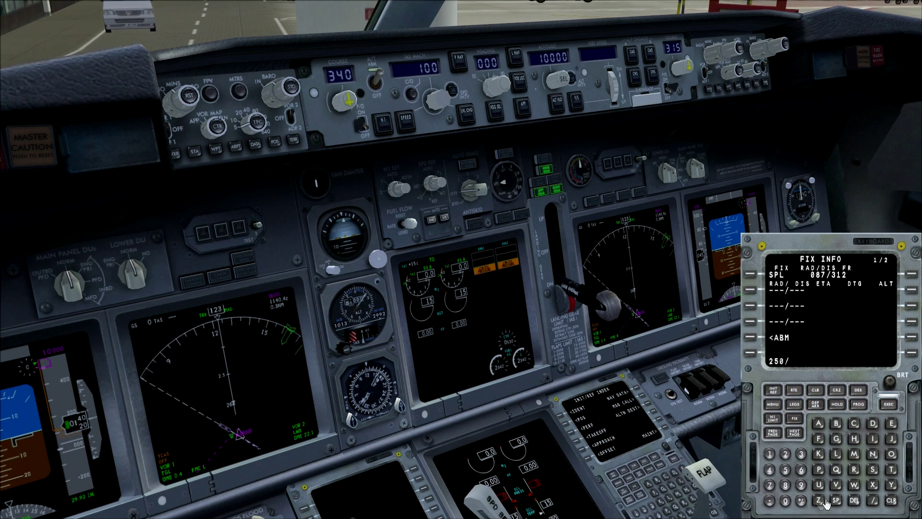
pyautogui.click(769, 454)
pyautogui.click(785, 501)
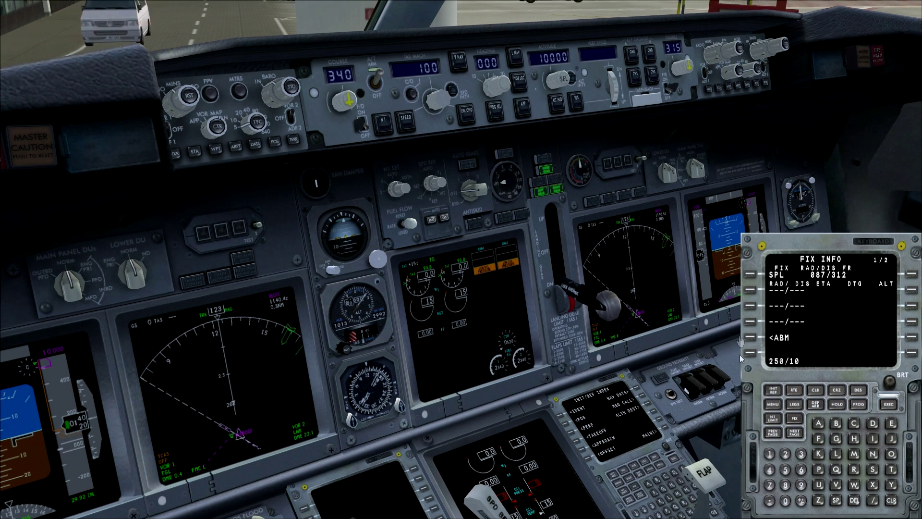
pyautogui.click(750, 290)
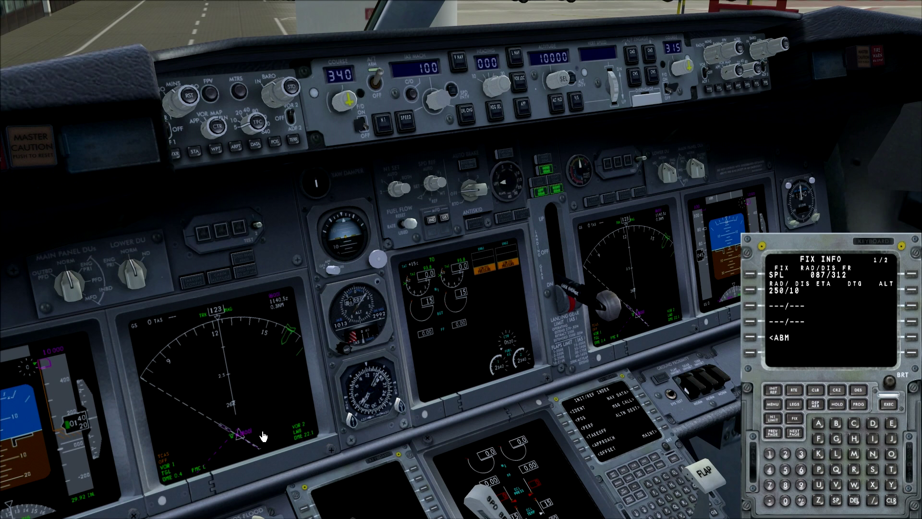
# - Review the second fix information page, the performance initialization and the SPL fix entry
pyautogui.click(794, 433)
pyautogui.click(771, 392)
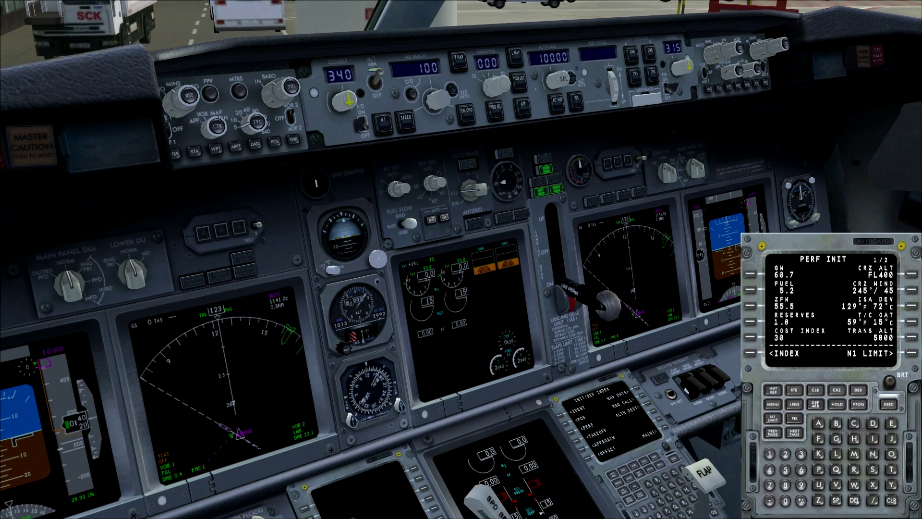
pyautogui.click(794, 418)
pyautogui.click(783, 434)
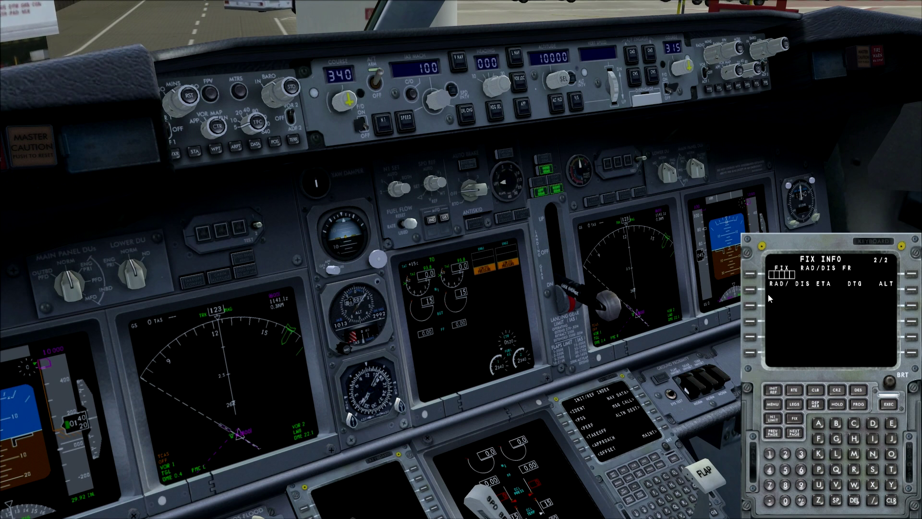
pyautogui.click(778, 438)
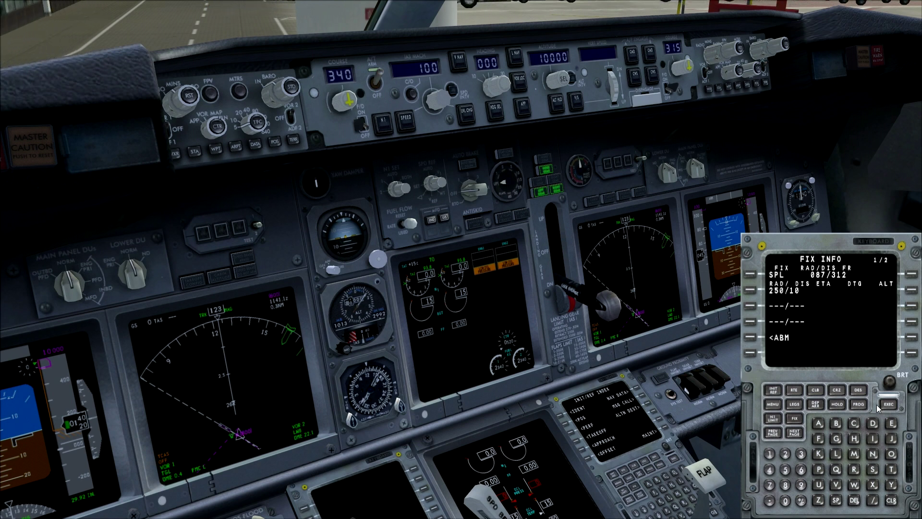
# - Check the hold at ARTIP in the modified route legs and execute the route modification
pyautogui.click(802, 408)
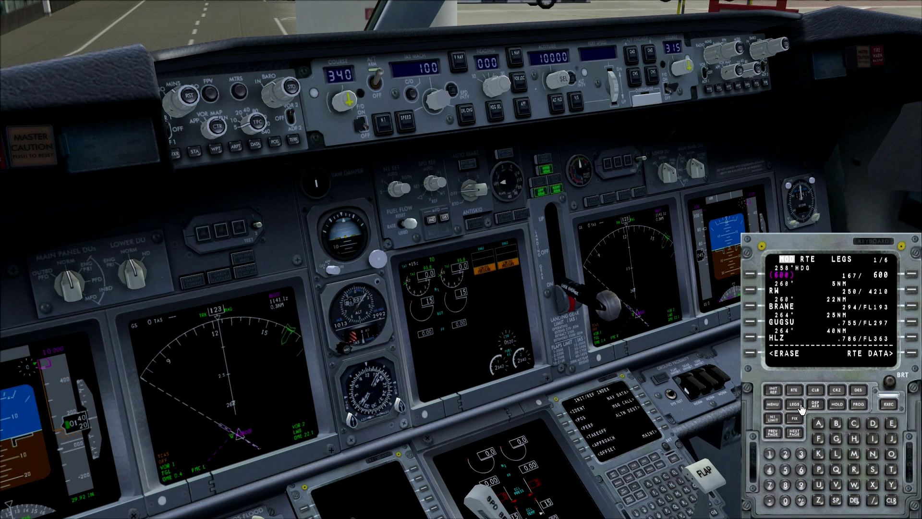
pyautogui.click(795, 433)
pyautogui.click(794, 434)
pyautogui.click(794, 433)
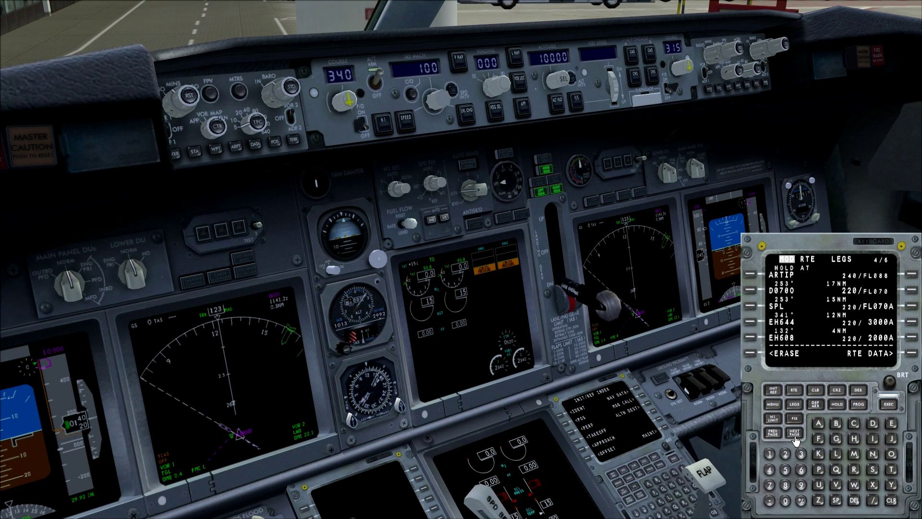
pyautogui.click(878, 403)
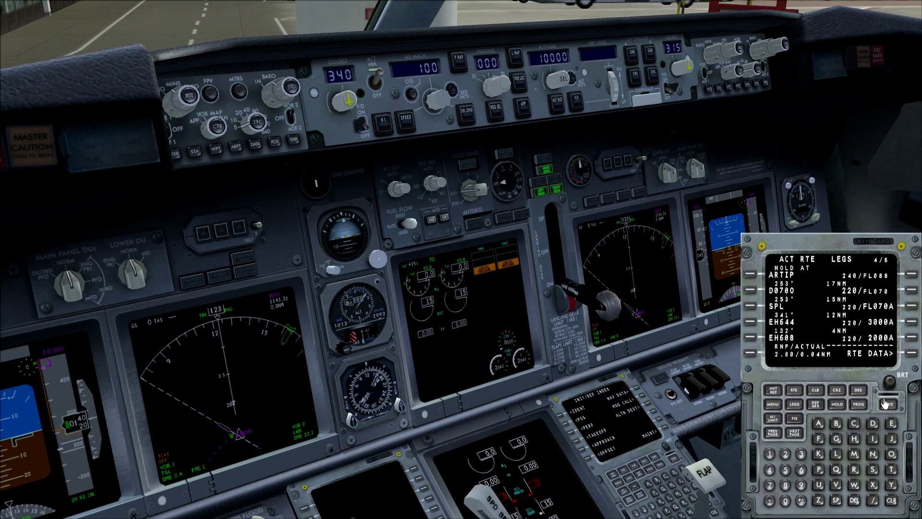
# - Review the flight progress, performance initialization and reference index pages, and close the enlarged CDU display
pyautogui.click(860, 404)
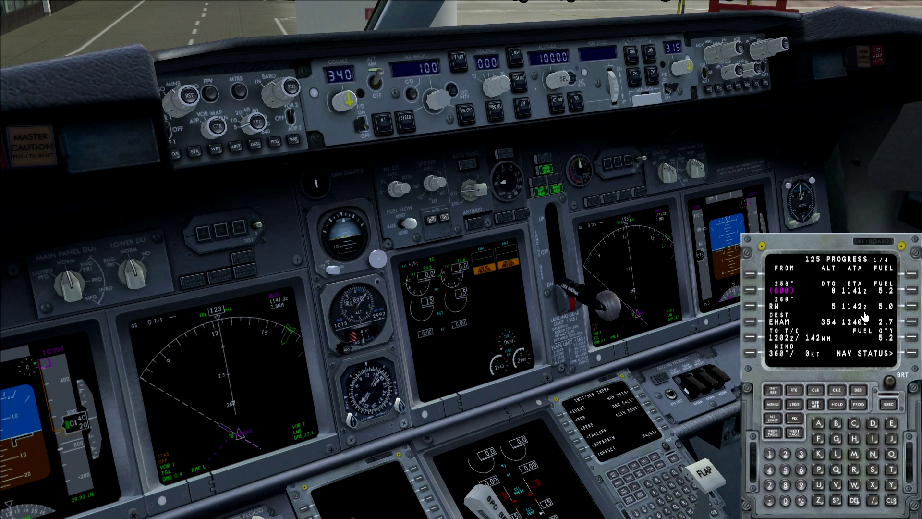
pyautogui.click(774, 391)
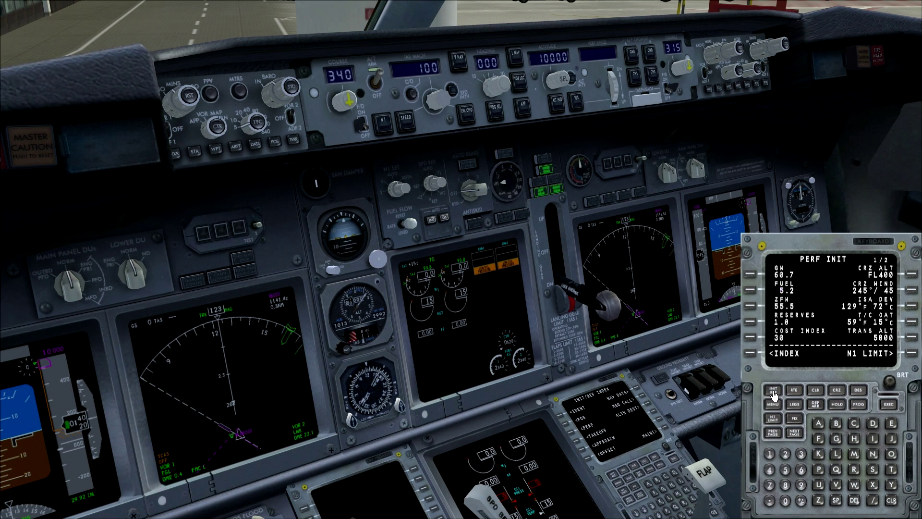
pyautogui.click(754, 354)
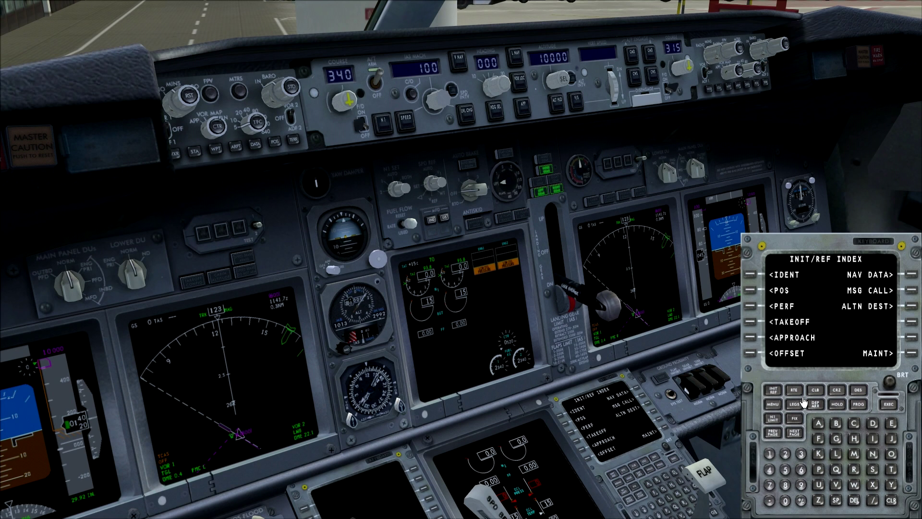
pyautogui.click(856, 408)
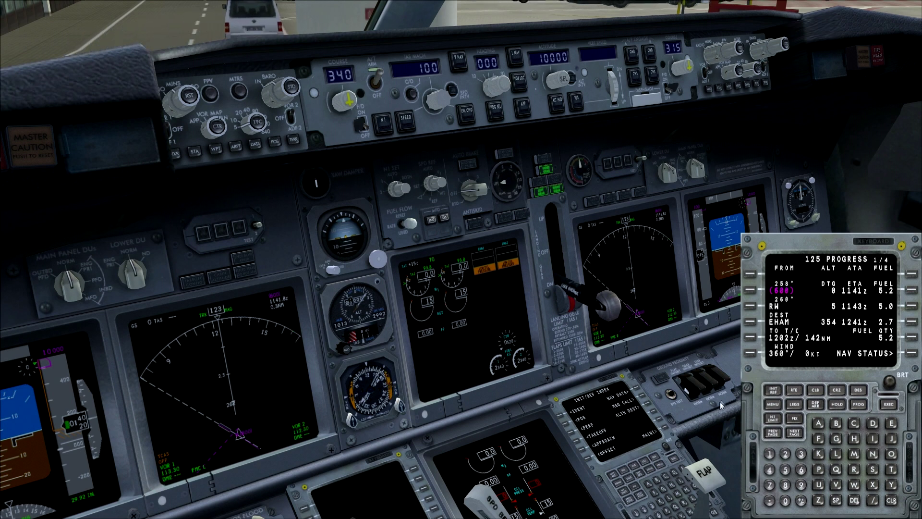
pyautogui.hotkey('shift', '3')
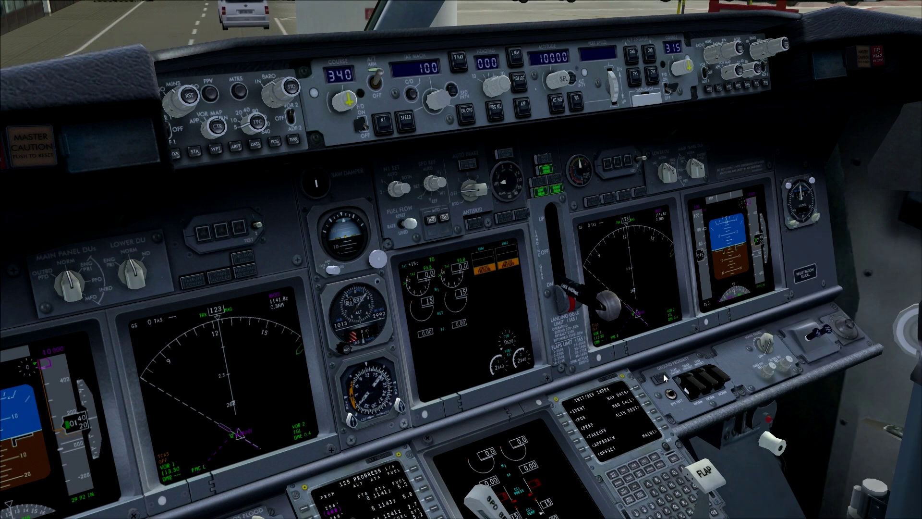